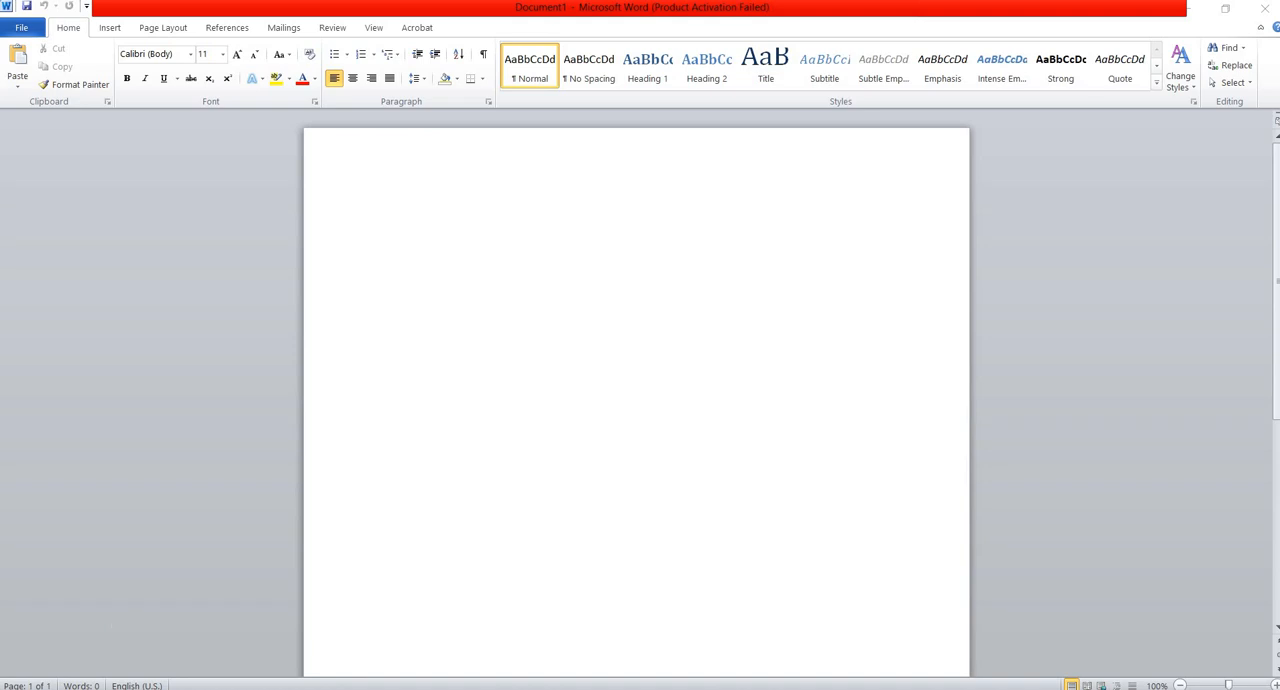
Enter the heading KERALA on the first line of the blank document.
click(415, 208)
text(KERAL)
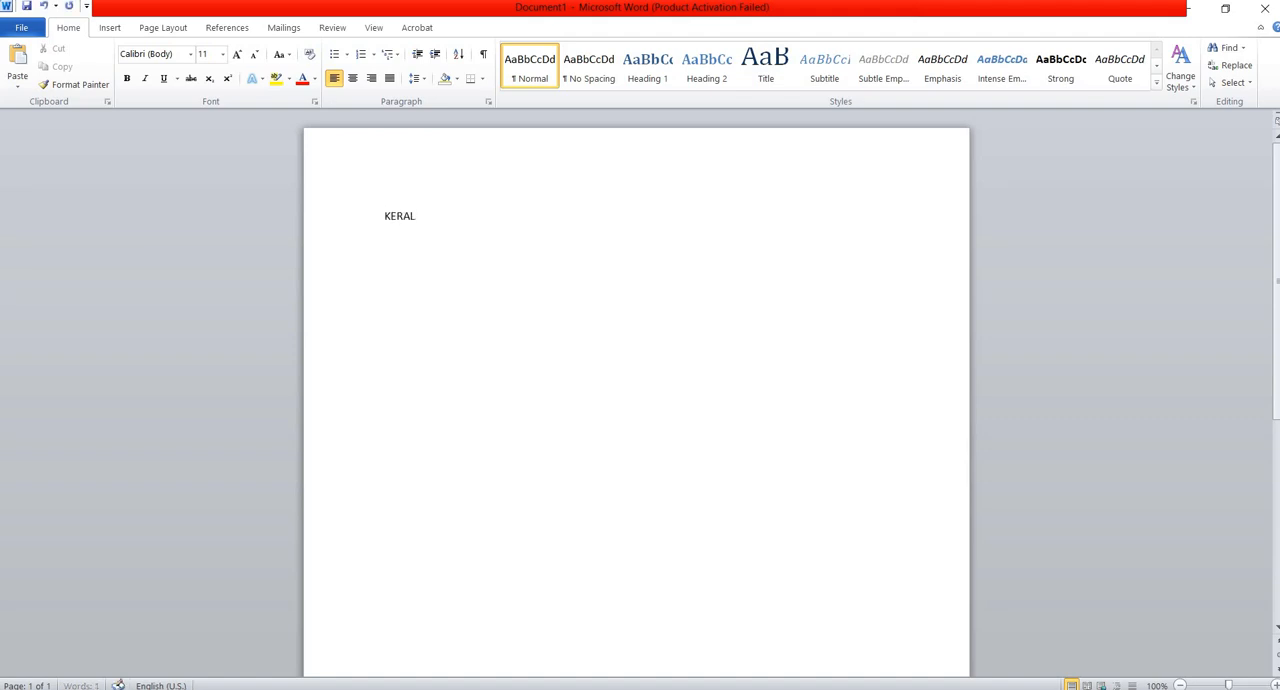
text(A)
drag(380, 216, 427, 222)
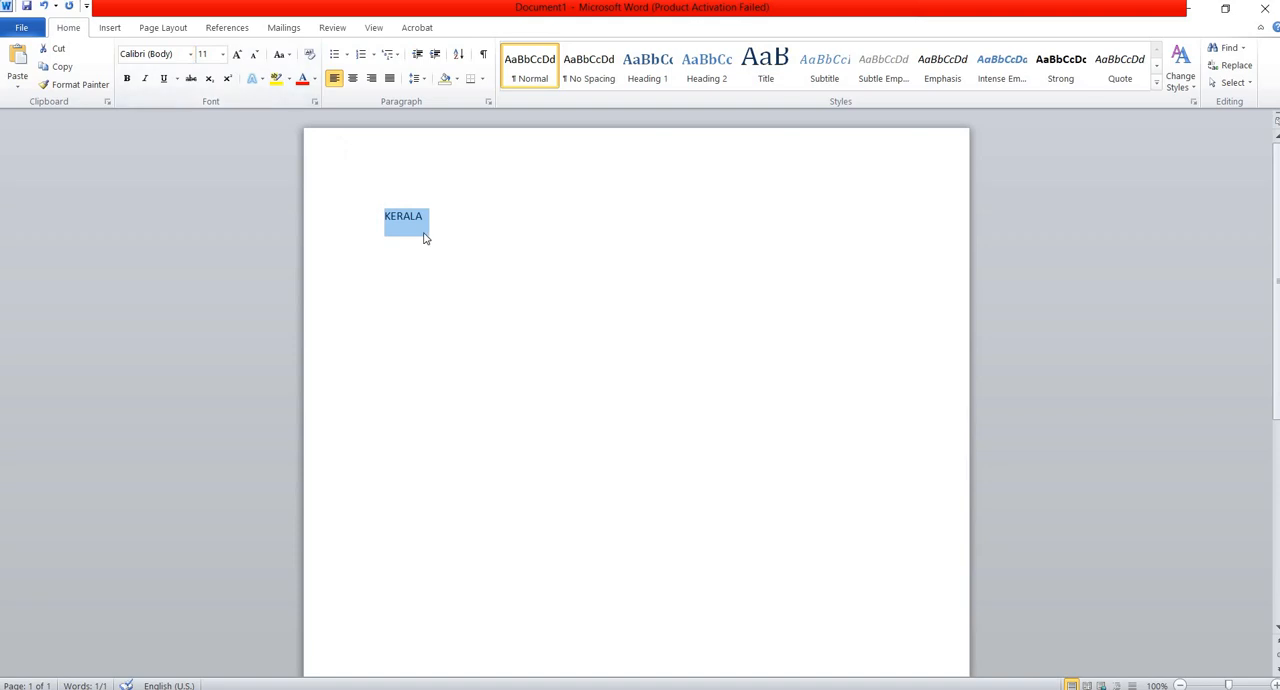
click(190, 56)
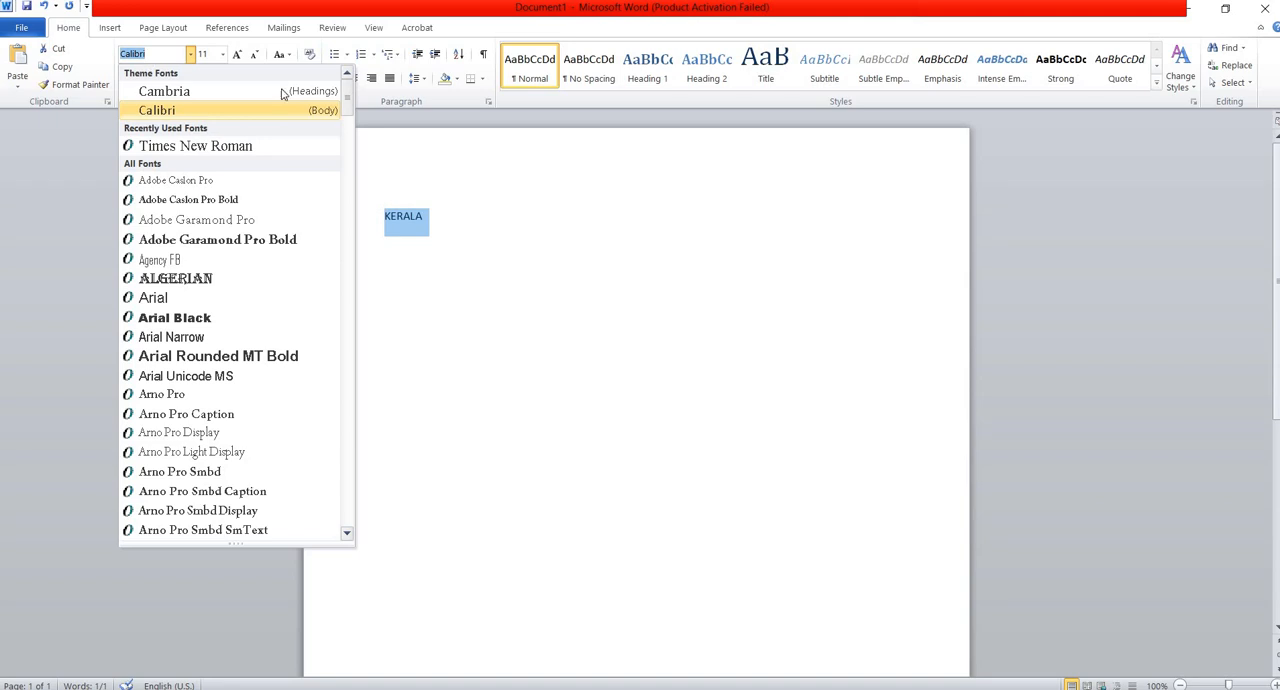
click(383, 163)
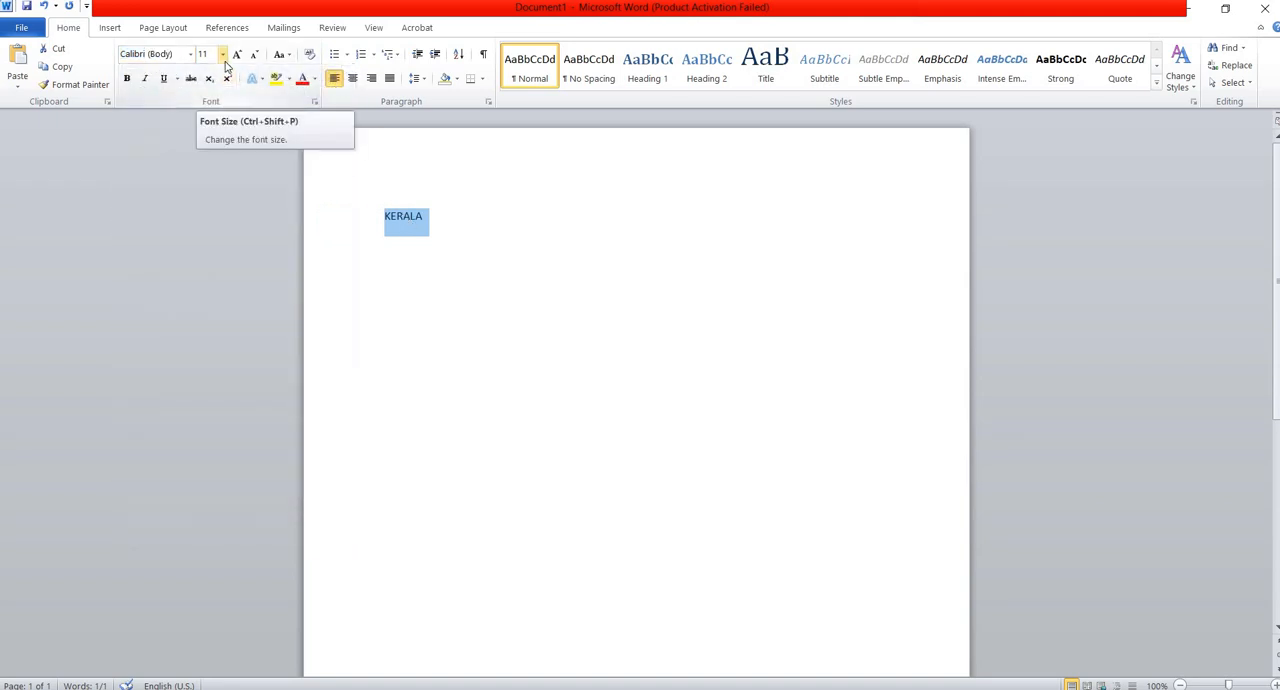
click(222, 55)
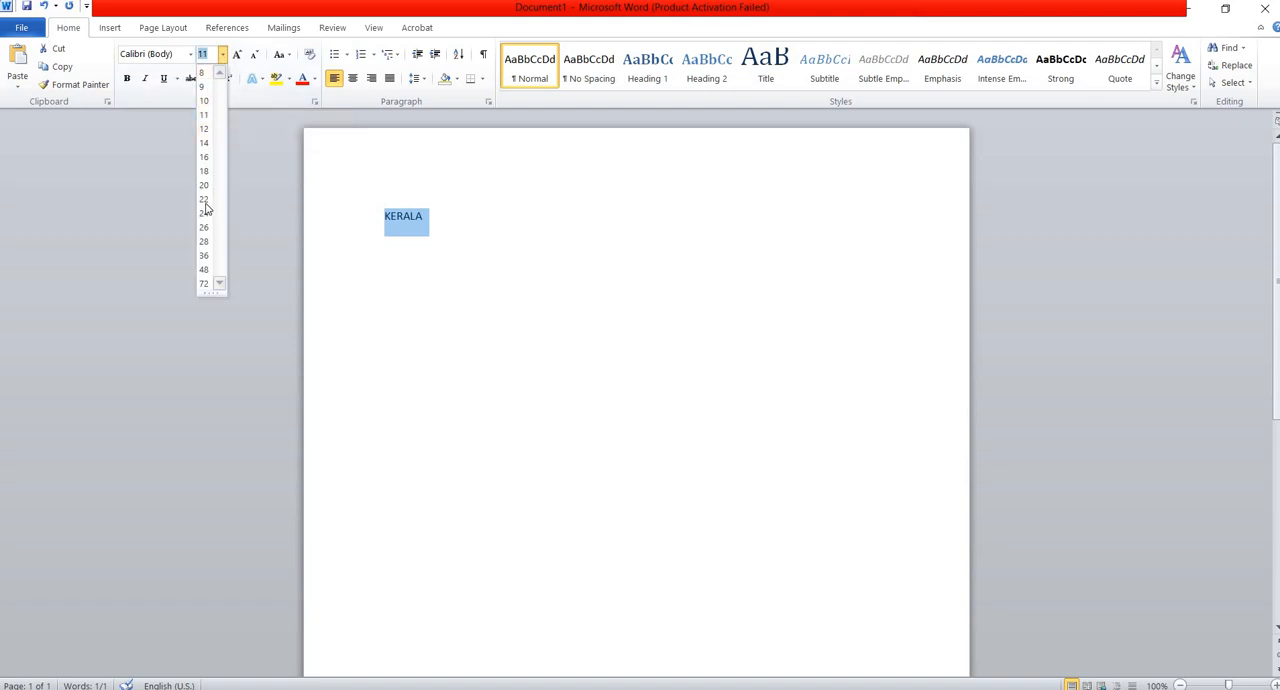
click(438, 215)
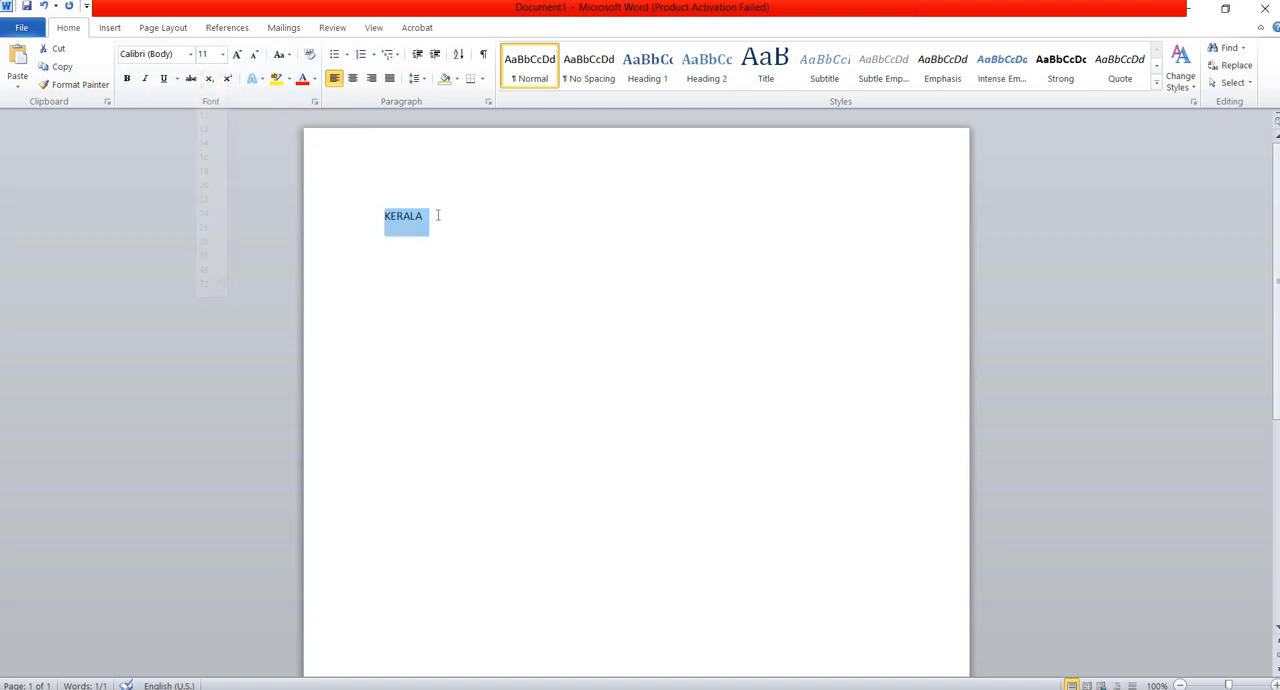
Paste the copied article text about Kerala on a new line below the heading.
click(437, 215)
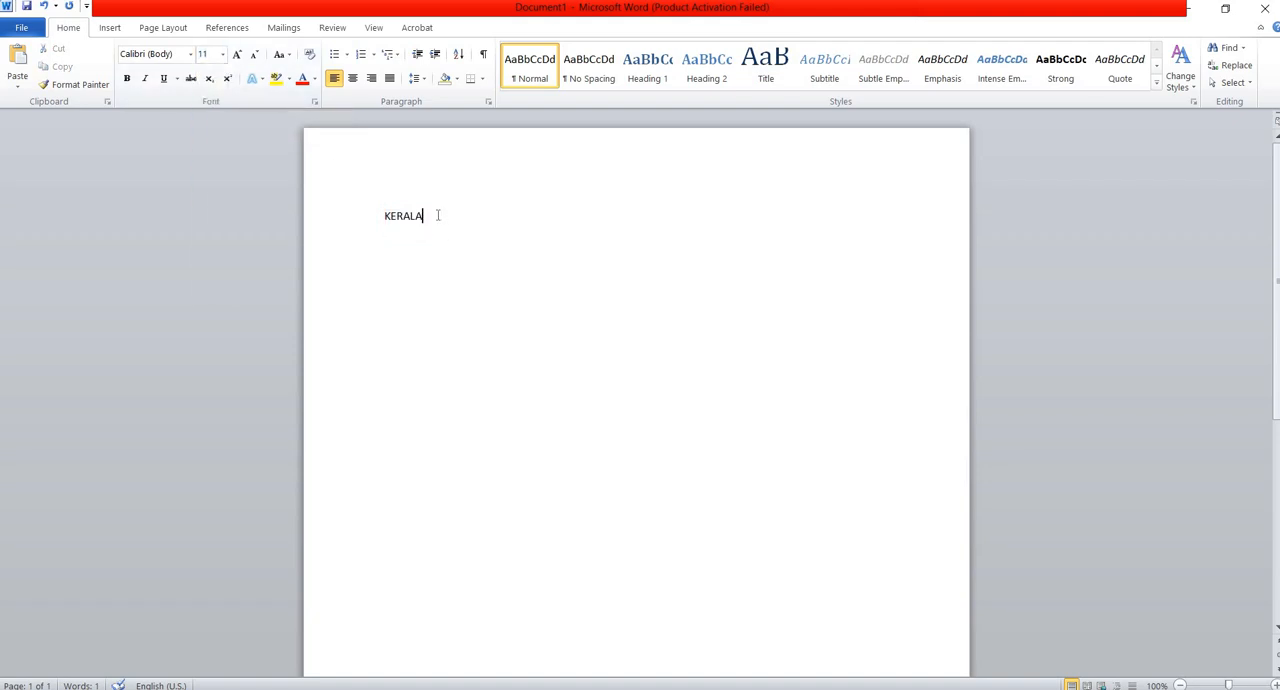
key(Return)
key(ctrl+v)
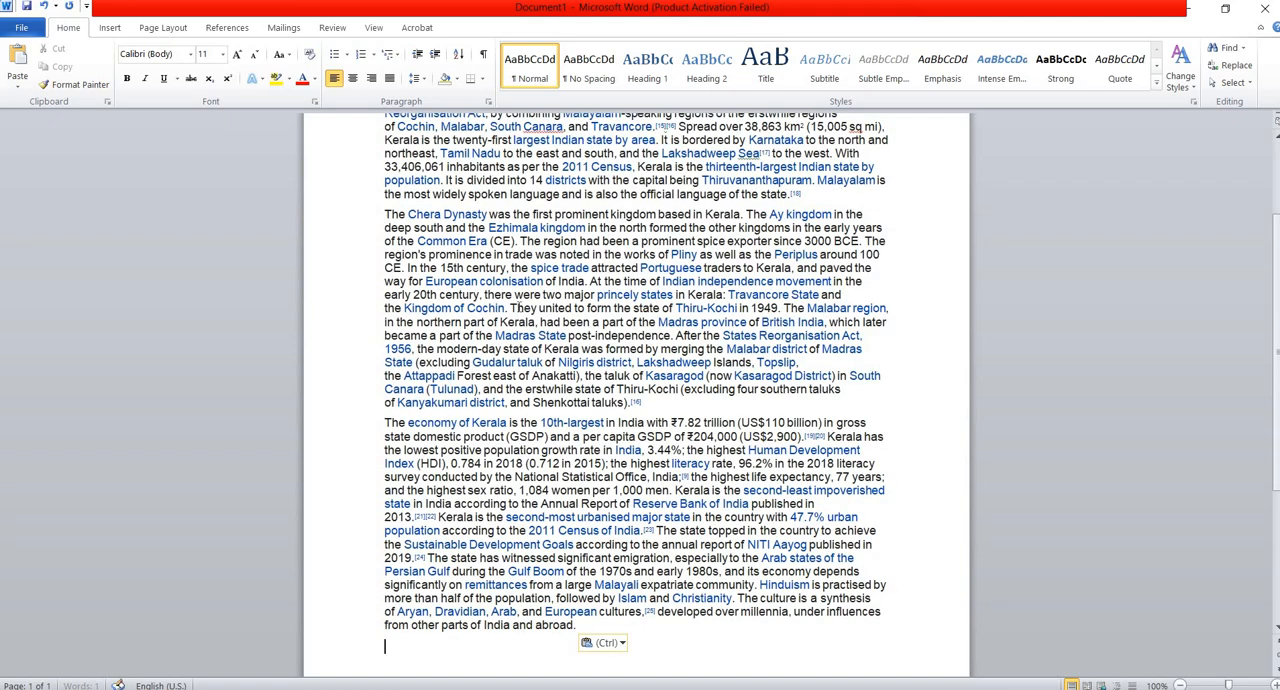
scroll(519, 307, up, 3)
scroll(519, 310, down, 1)
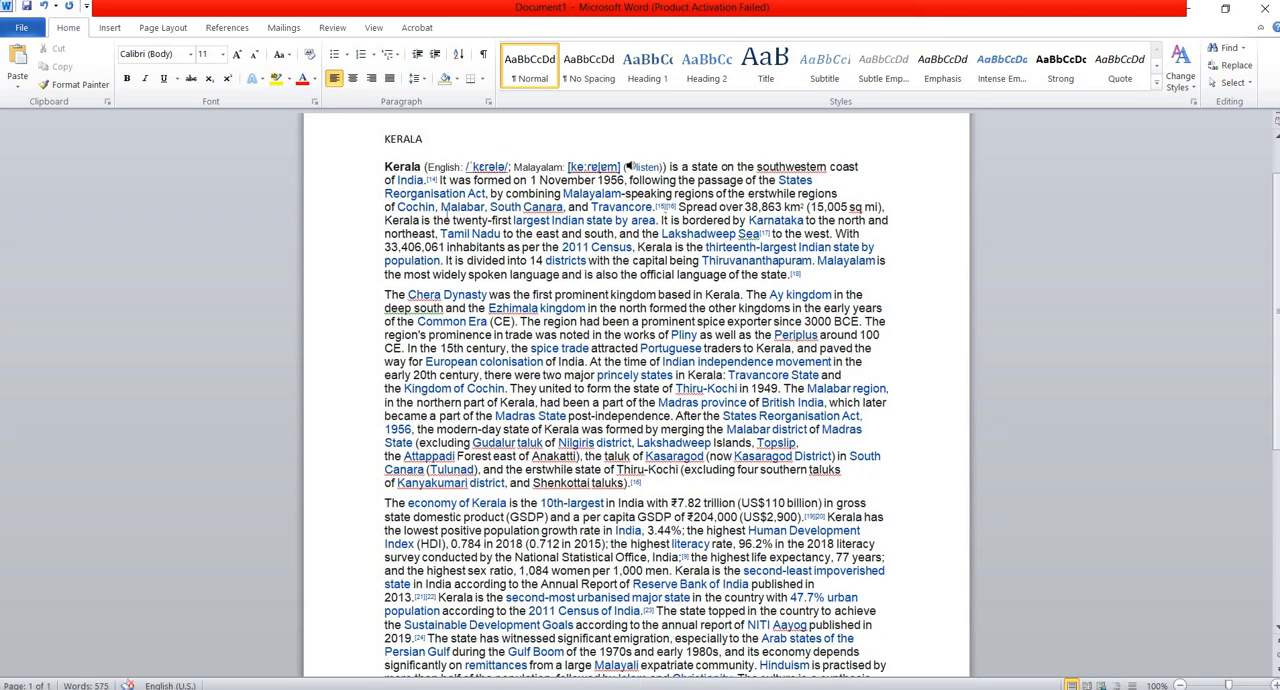
scroll(522, 545, down, 3)
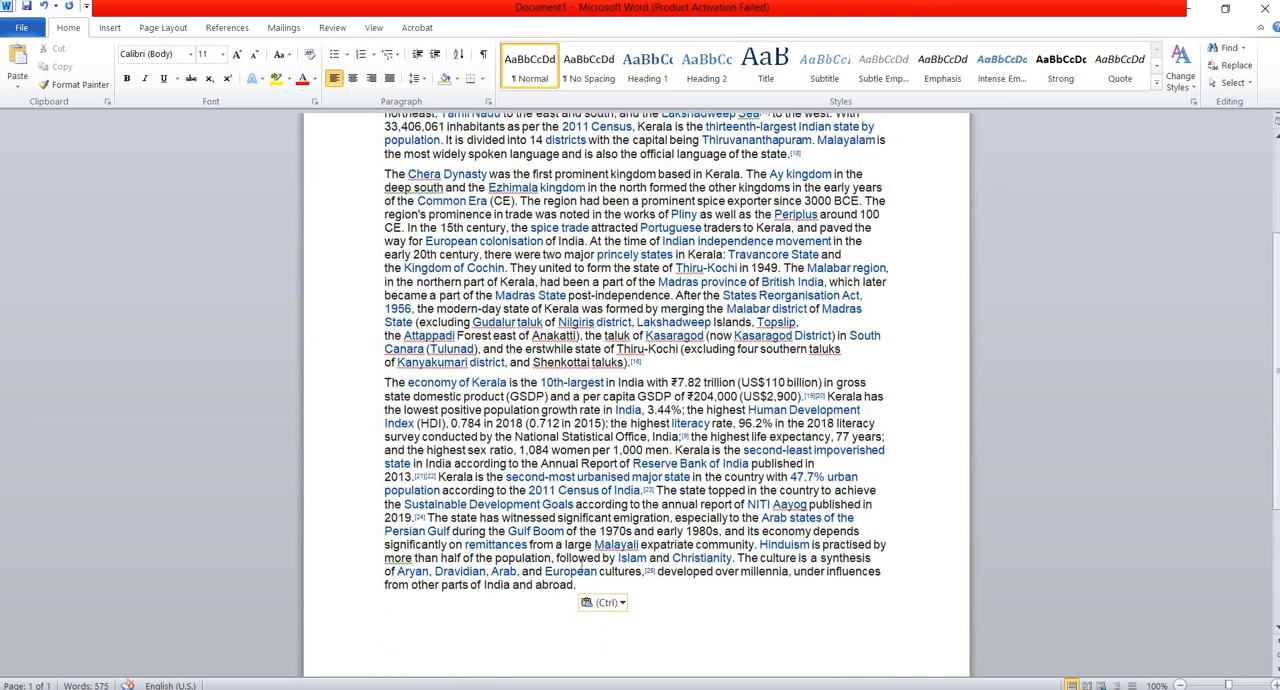
scroll(552, 460, up, 2)
scroll(552, 460, up, 1)
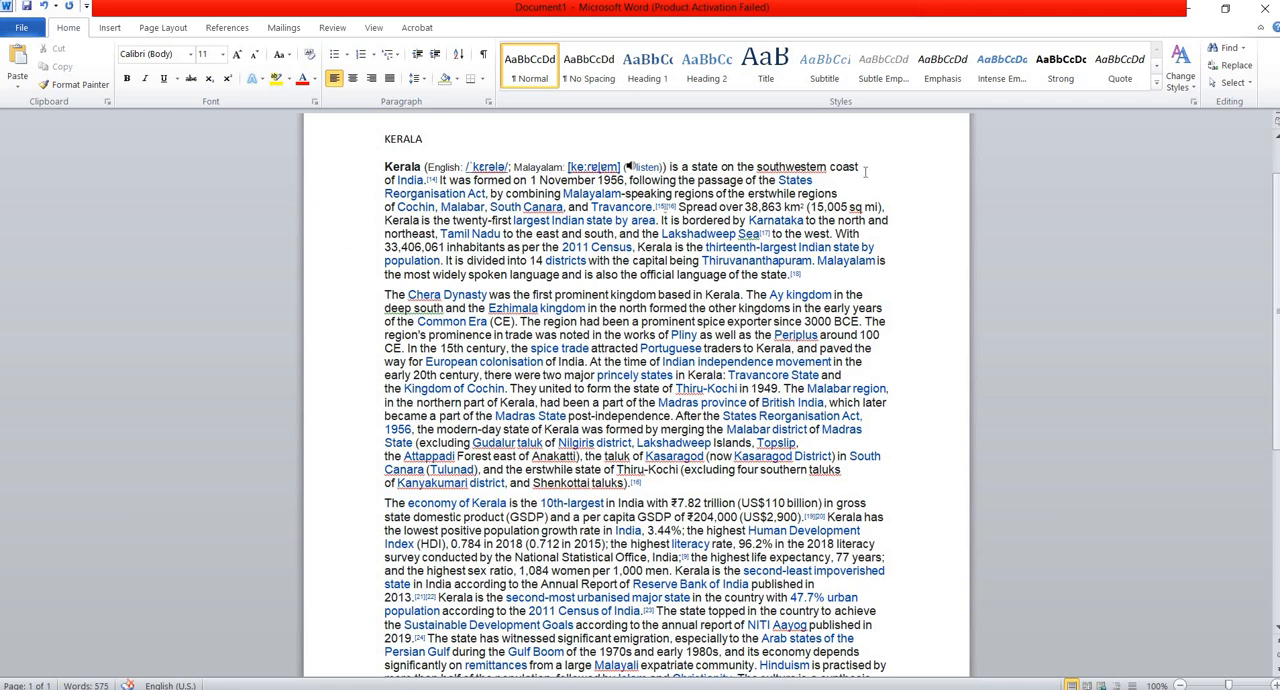
scroll(875, 372, down, 2)
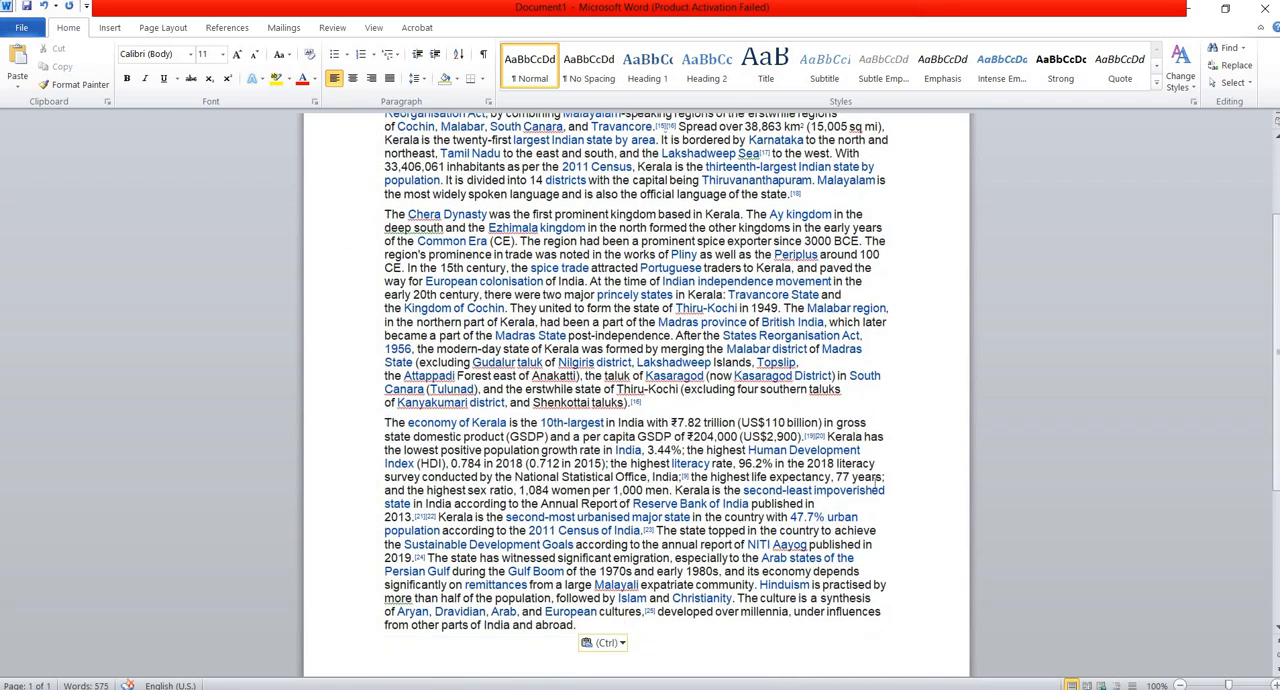
scroll(875, 372, up, 2)
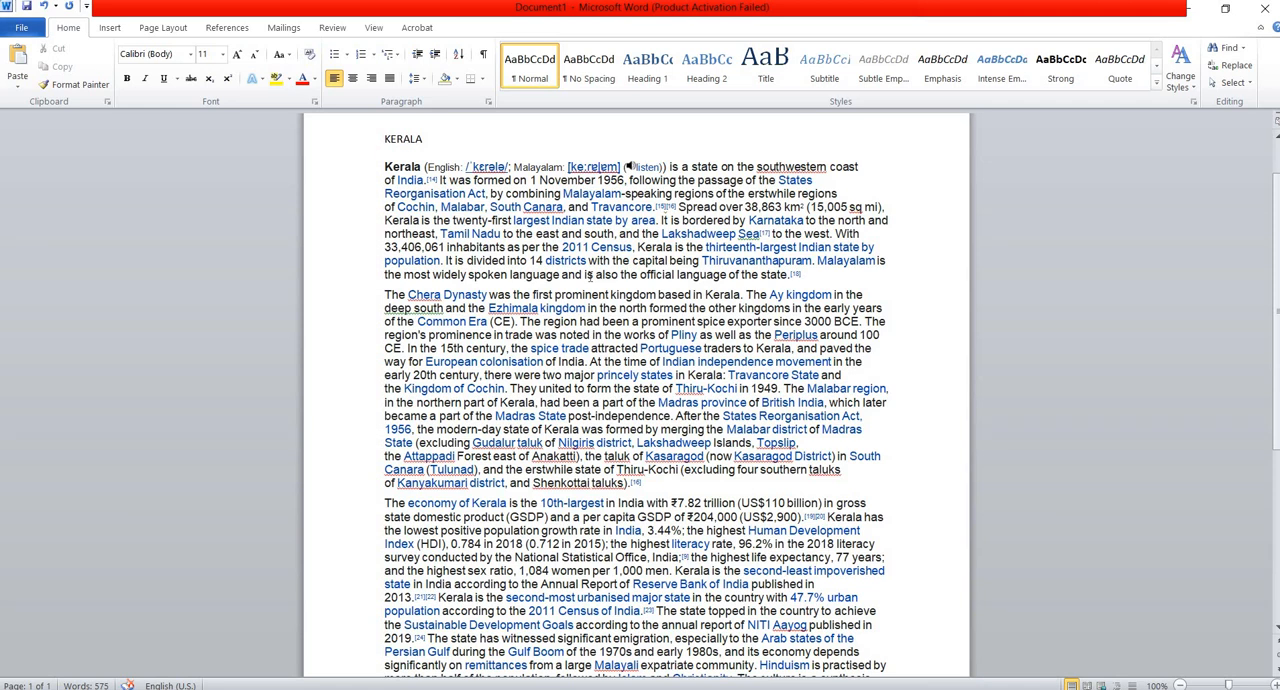
Set the font size of the KERALA heading to 16.
drag(384, 140, 428, 140)
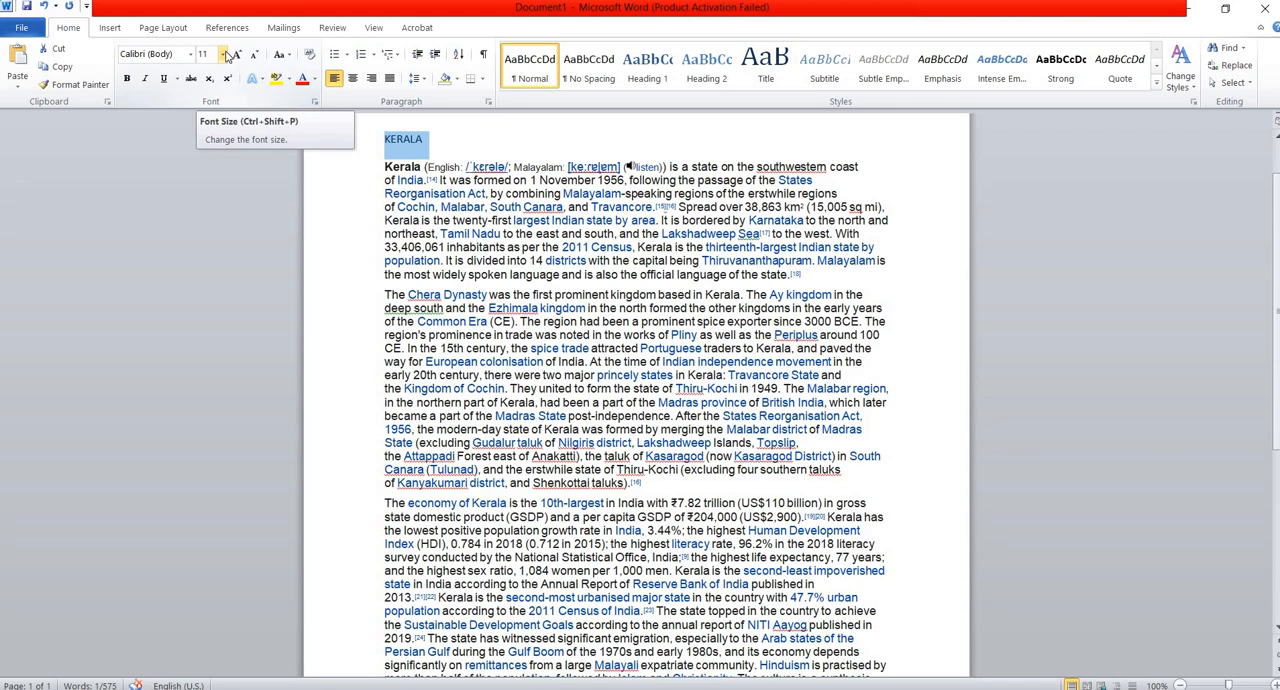
click(225, 54)
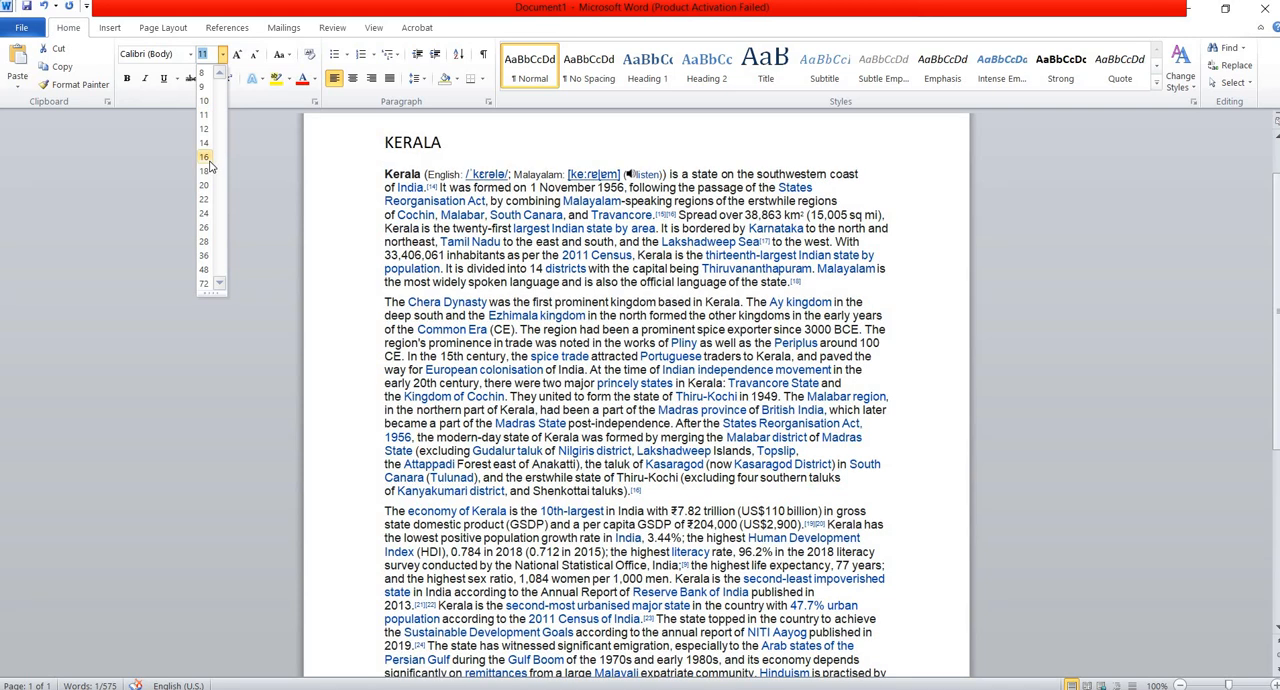
click(204, 157)
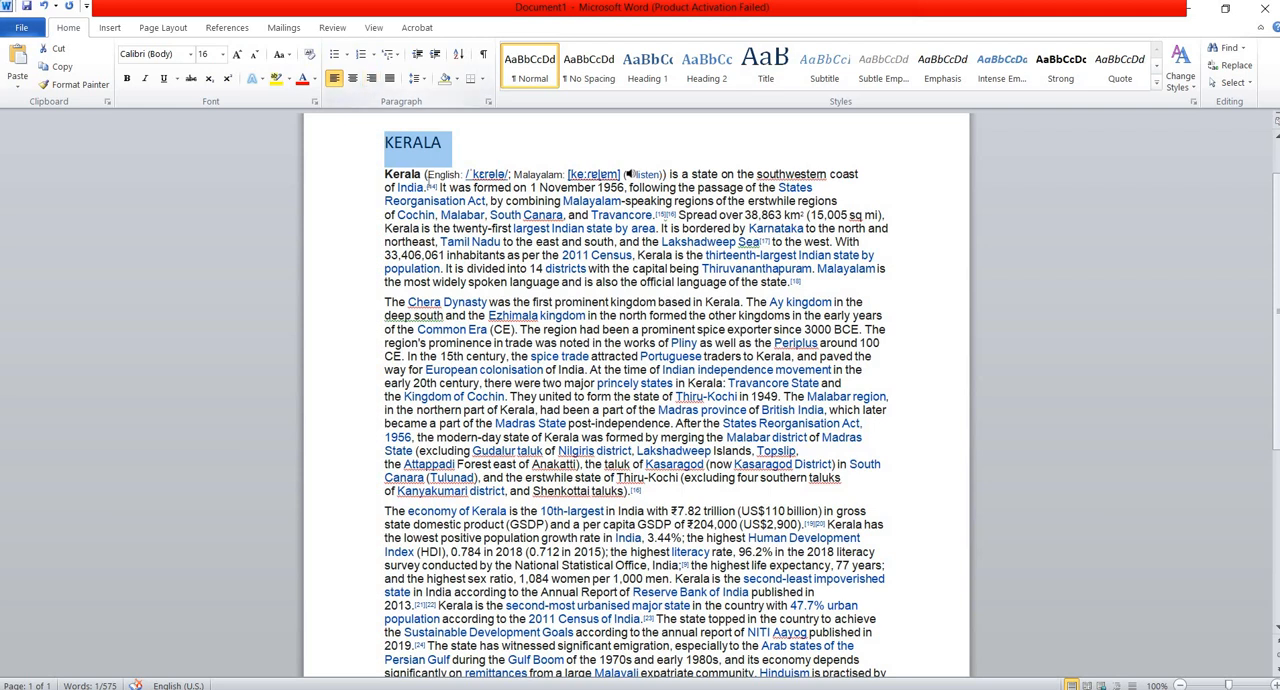
Change the font of the KERALA heading to Times New Roman and clear the text selection.
click(191, 55)
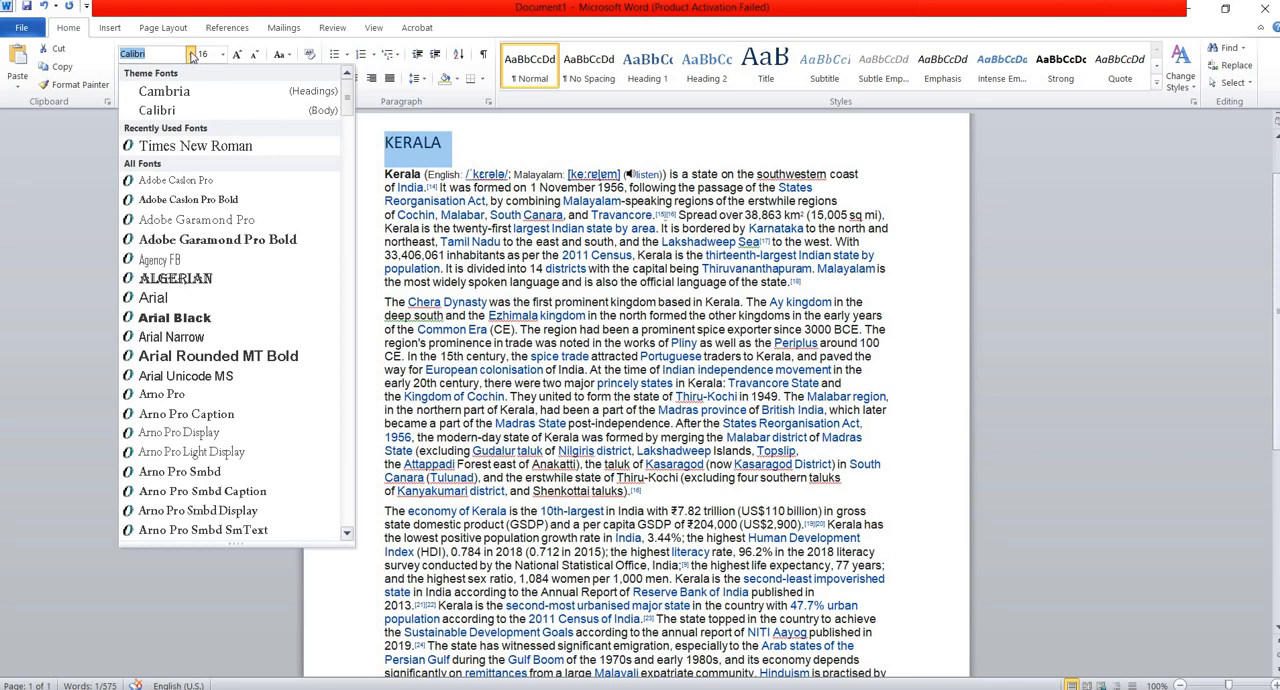
click(191, 55)
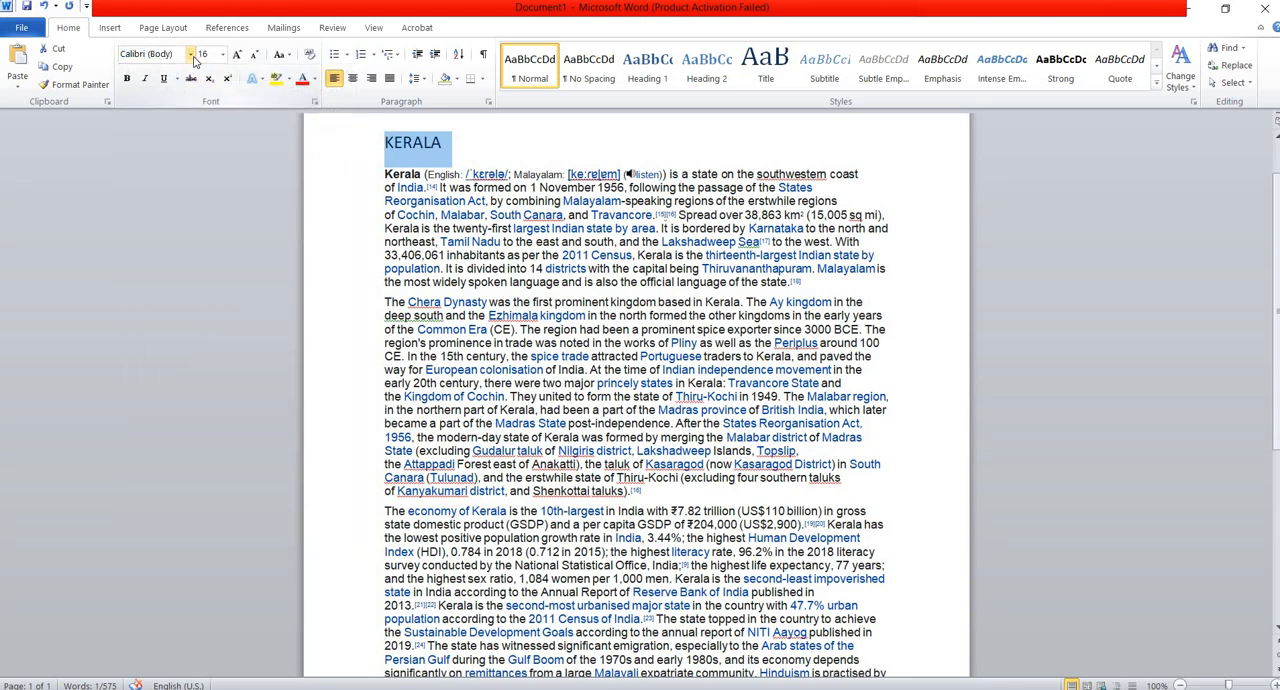
click(190, 55)
scroll(228, 350, down, 10)
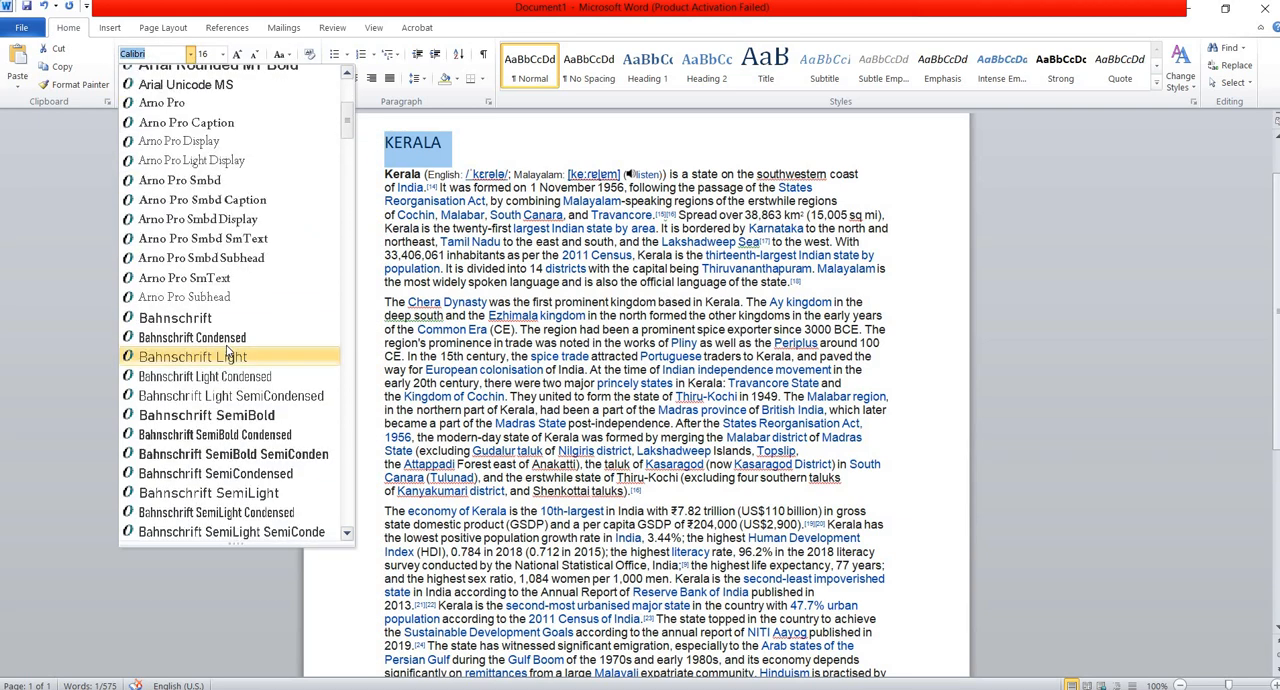
scroll(228, 350, down, 20)
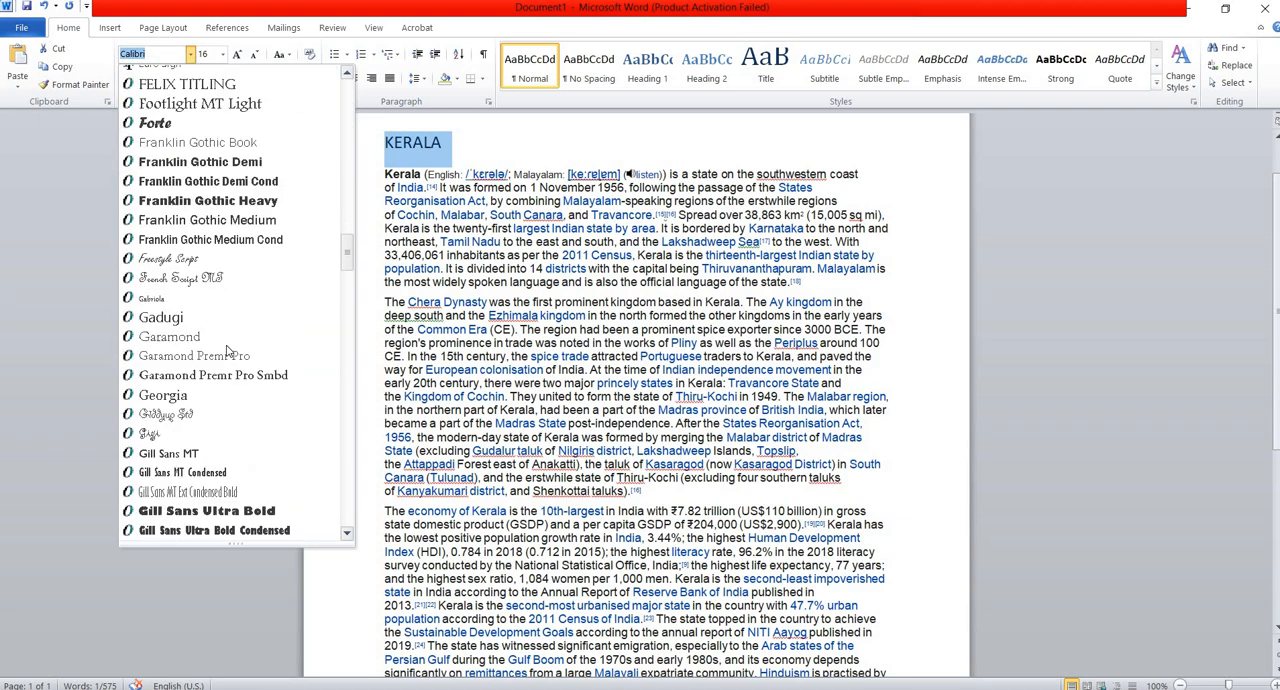
scroll(228, 350, up, 1)
scroll(228, 350, up, 20)
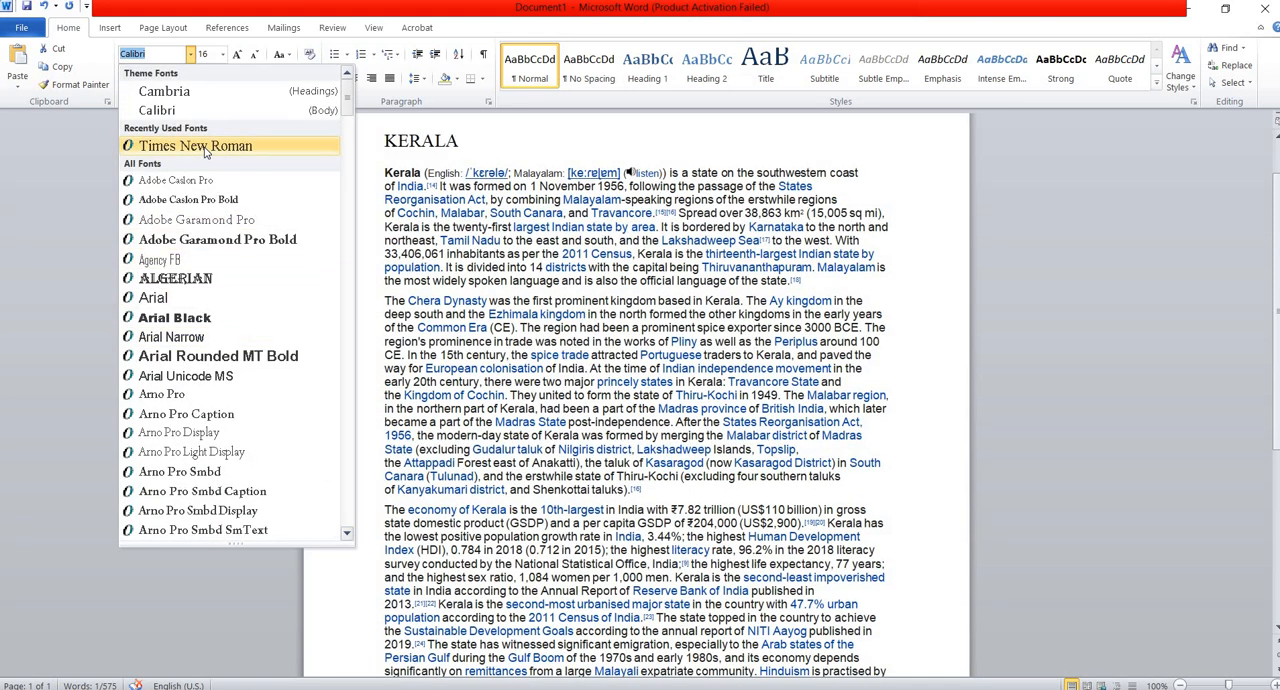
click(204, 147)
drag(486, 199, 384, 186)
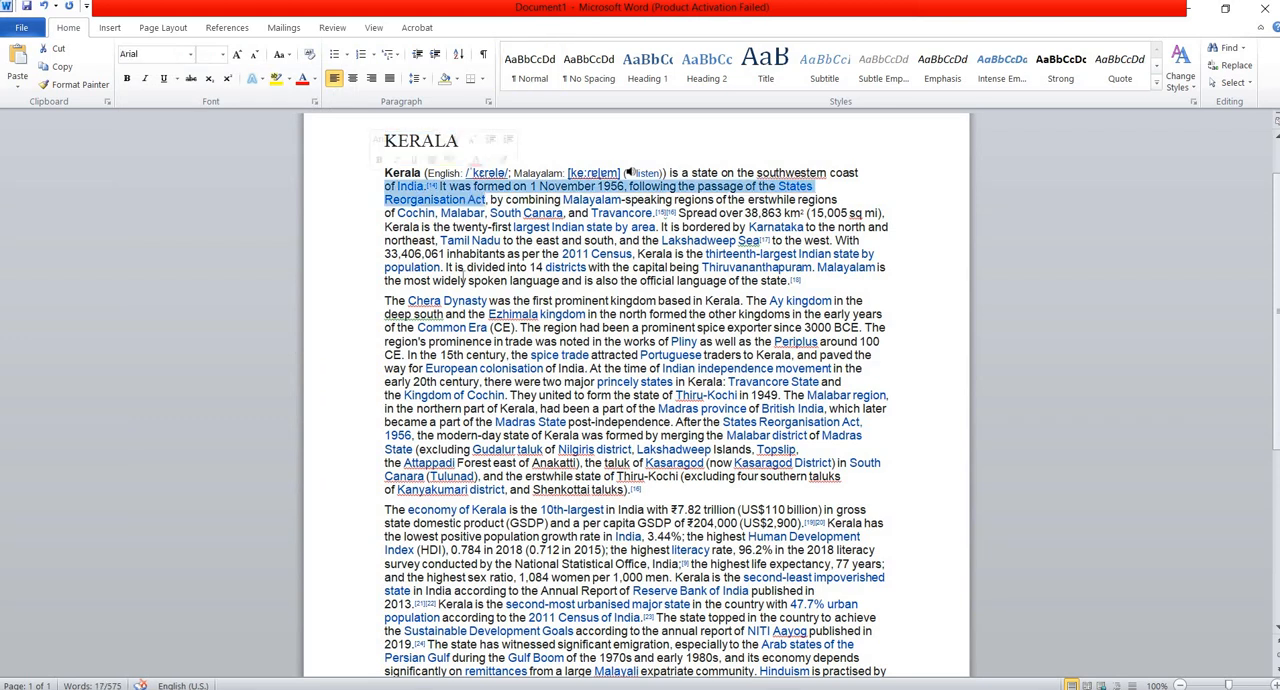
click(463, 275)
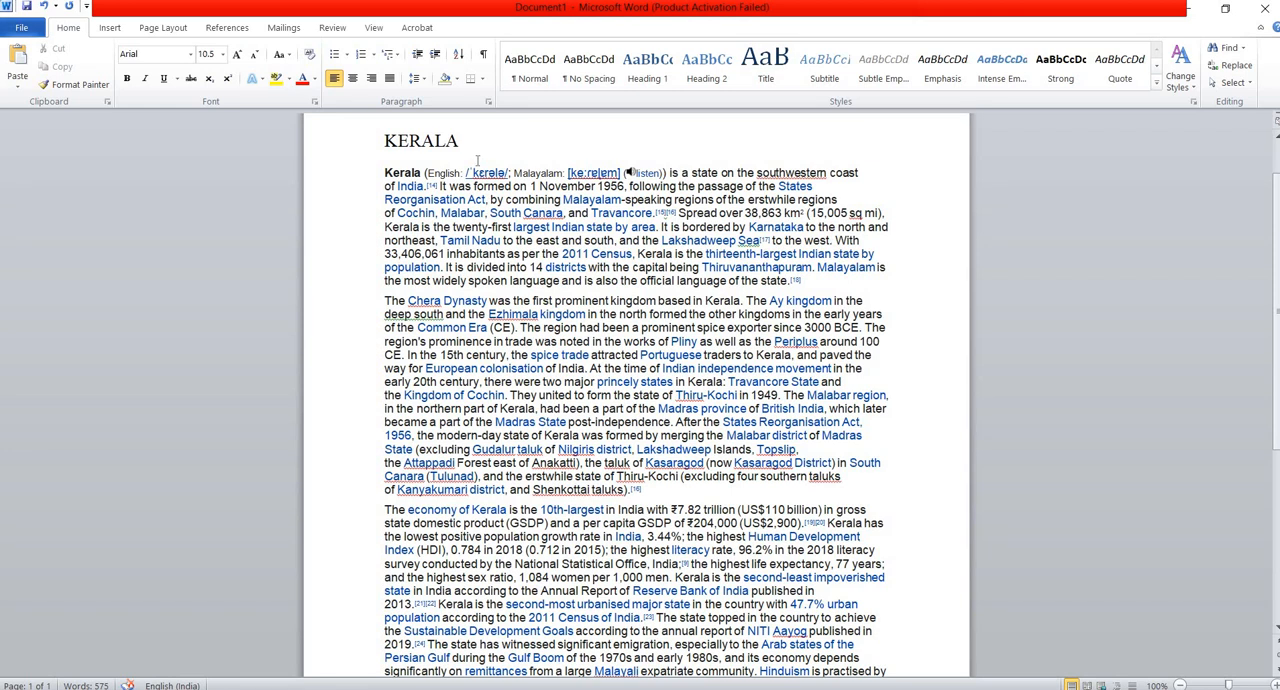
Center the KERALA heading above the article text.
drag(385, 142, 464, 148)
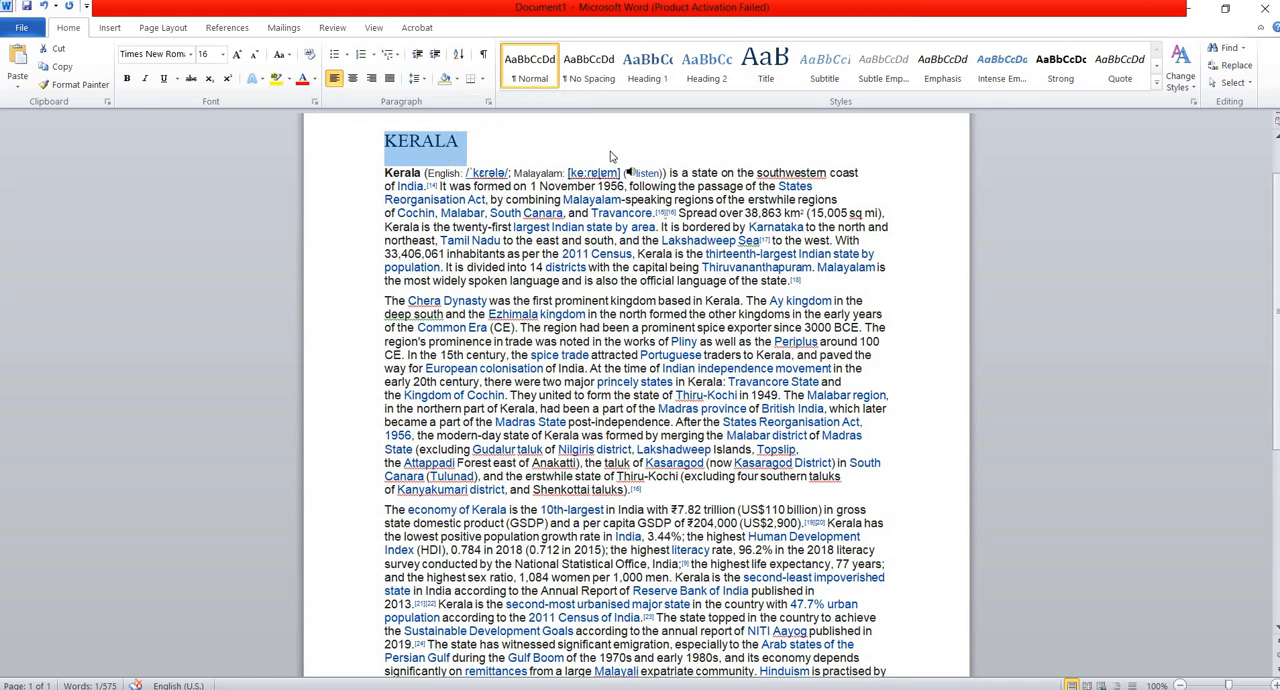
click(337, 84)
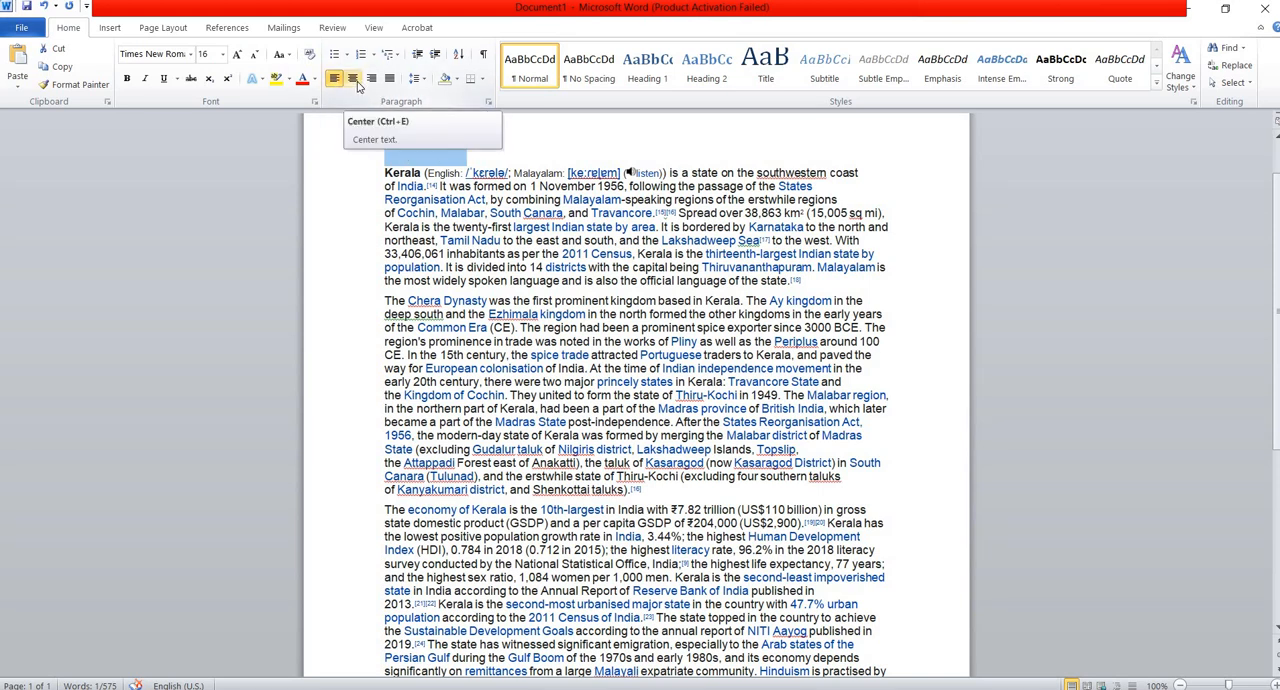
click(357, 84)
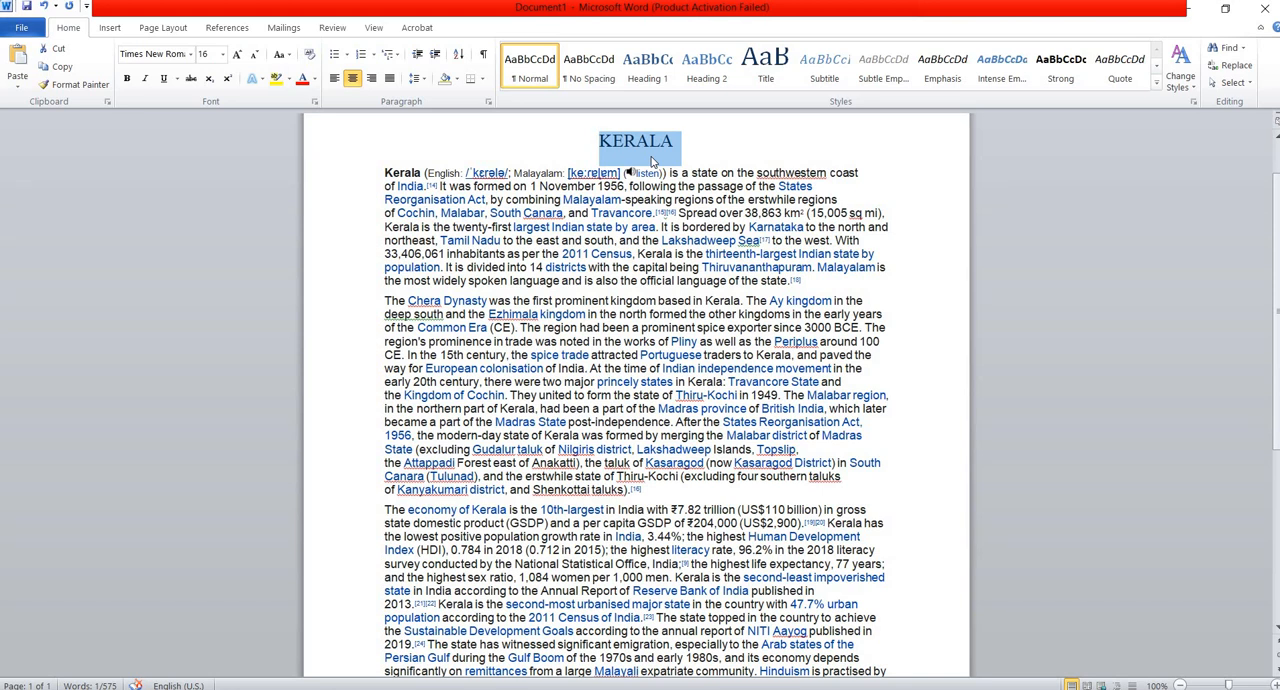
Make the KERALA heading underlined and bold, trying italics and removing them again.
click(164, 80)
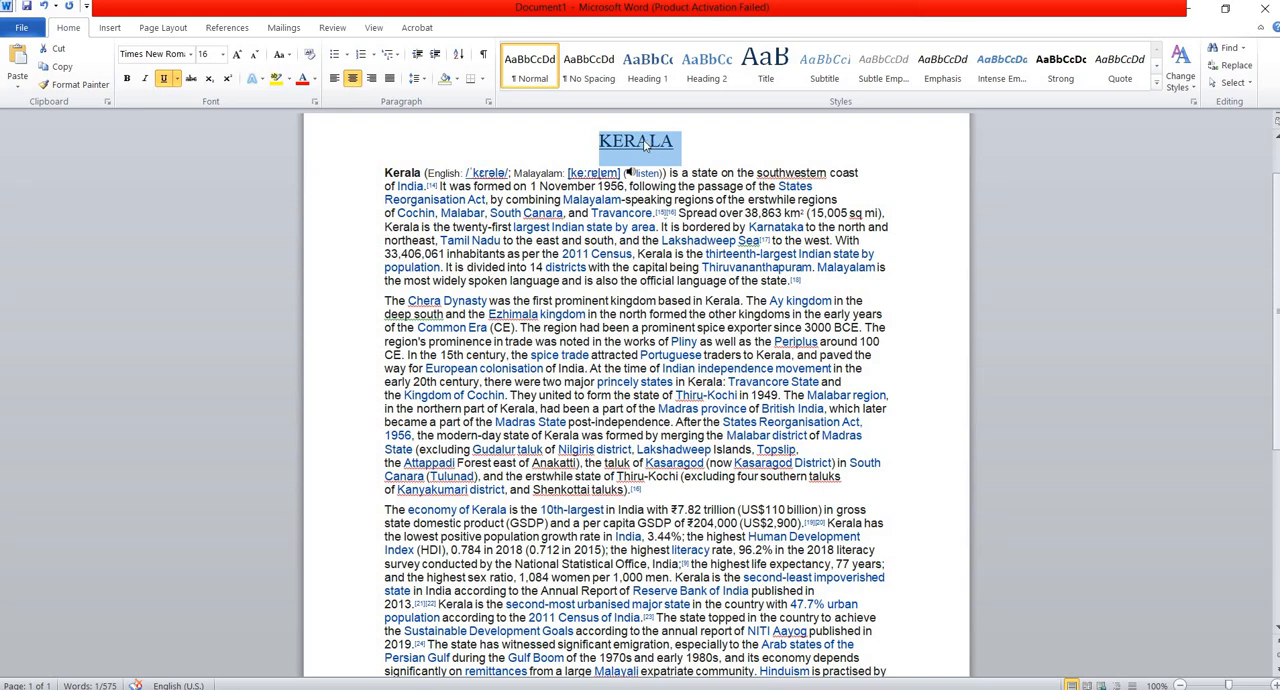
click(126, 82)
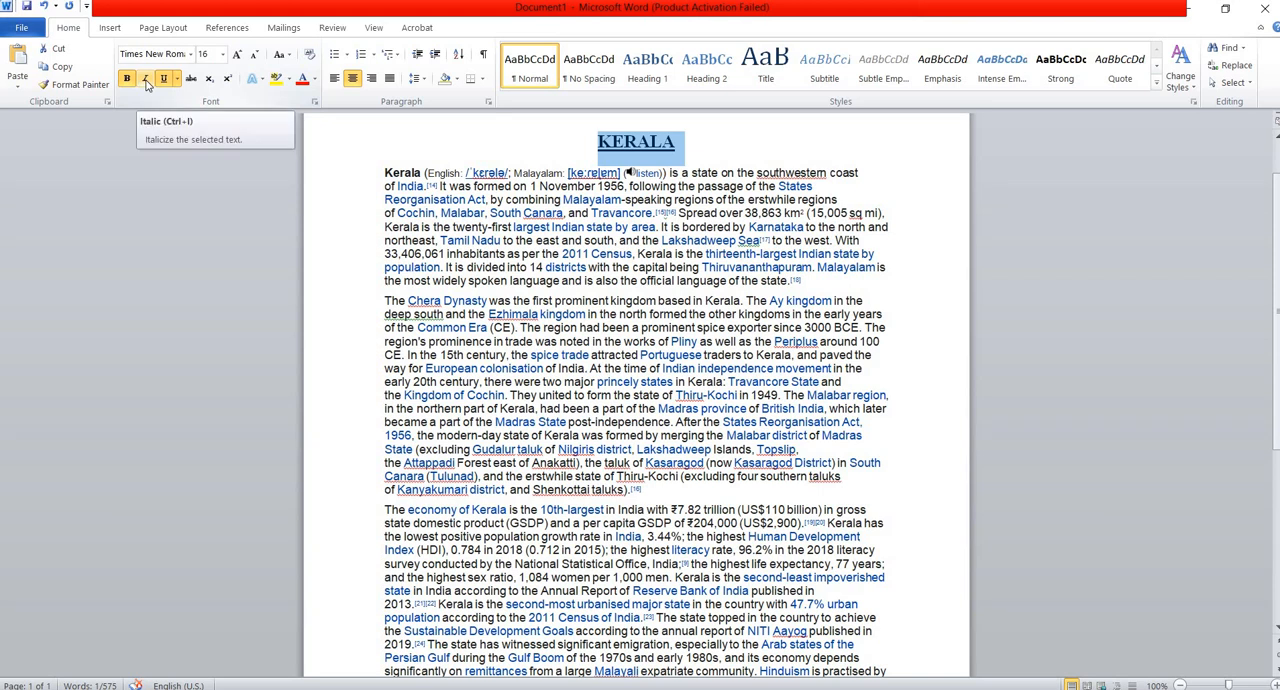
click(145, 82)
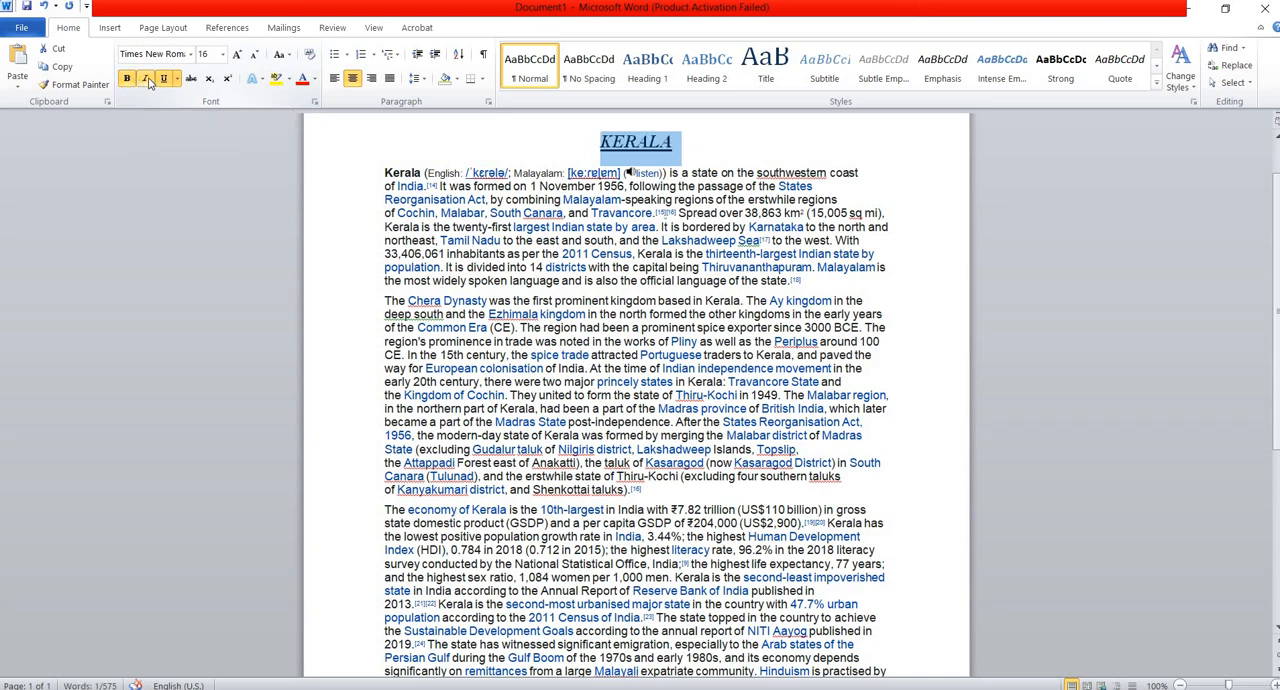
click(145, 80)
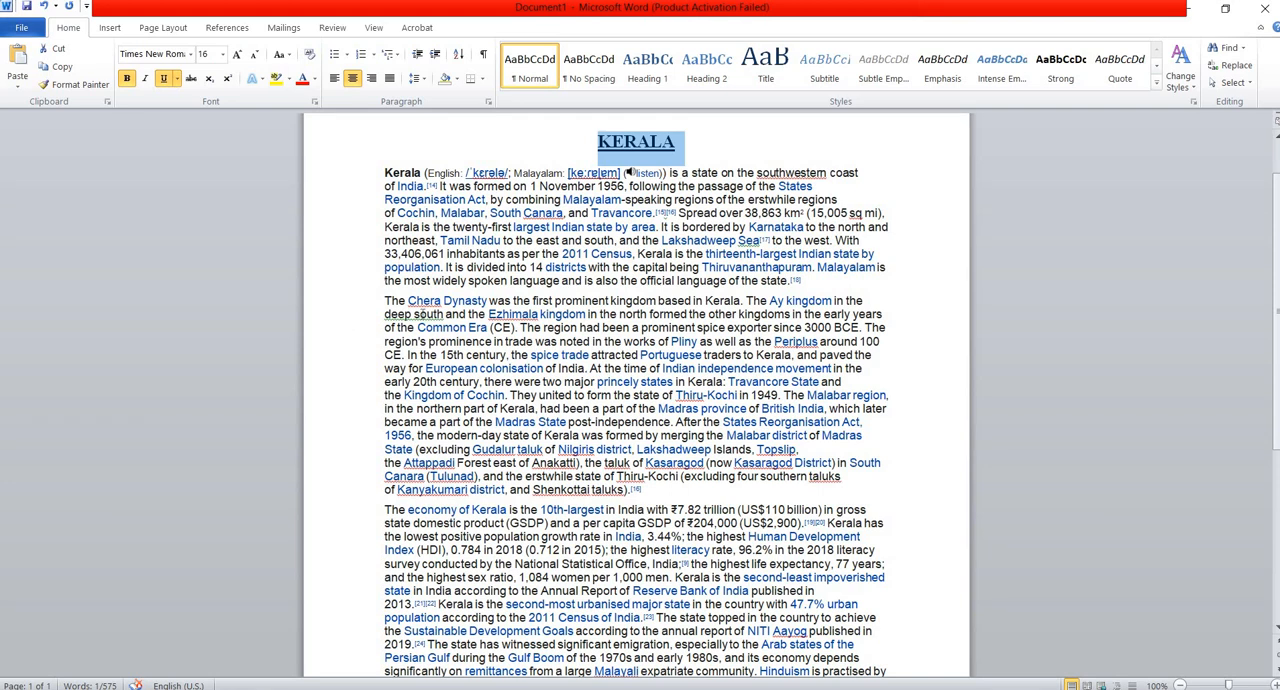
Set the line spacing of all the body paragraphs below the heading to 1.5.
scroll(400, 278, down, 1)
scroll(413, 285, up, 1)
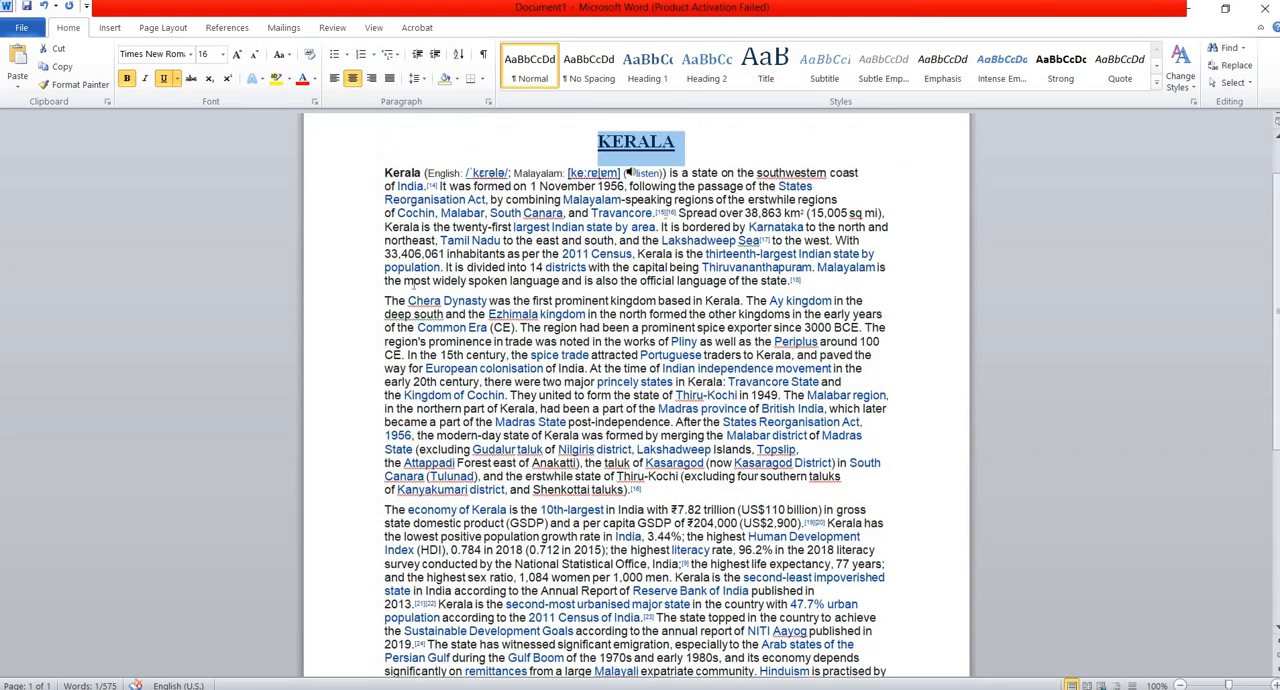
triple_click(386, 172)
drag(452, 354, 576, 382)
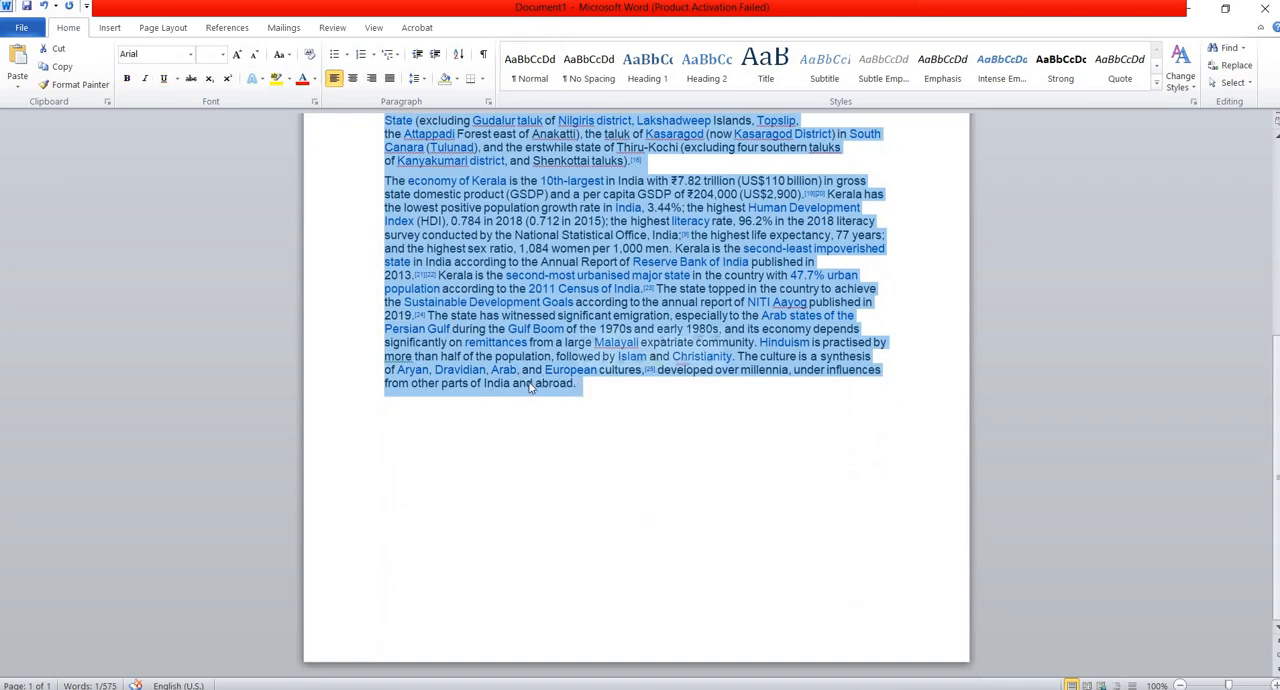
scroll(527, 383, up, 6)
scroll(527, 383, up, 2)
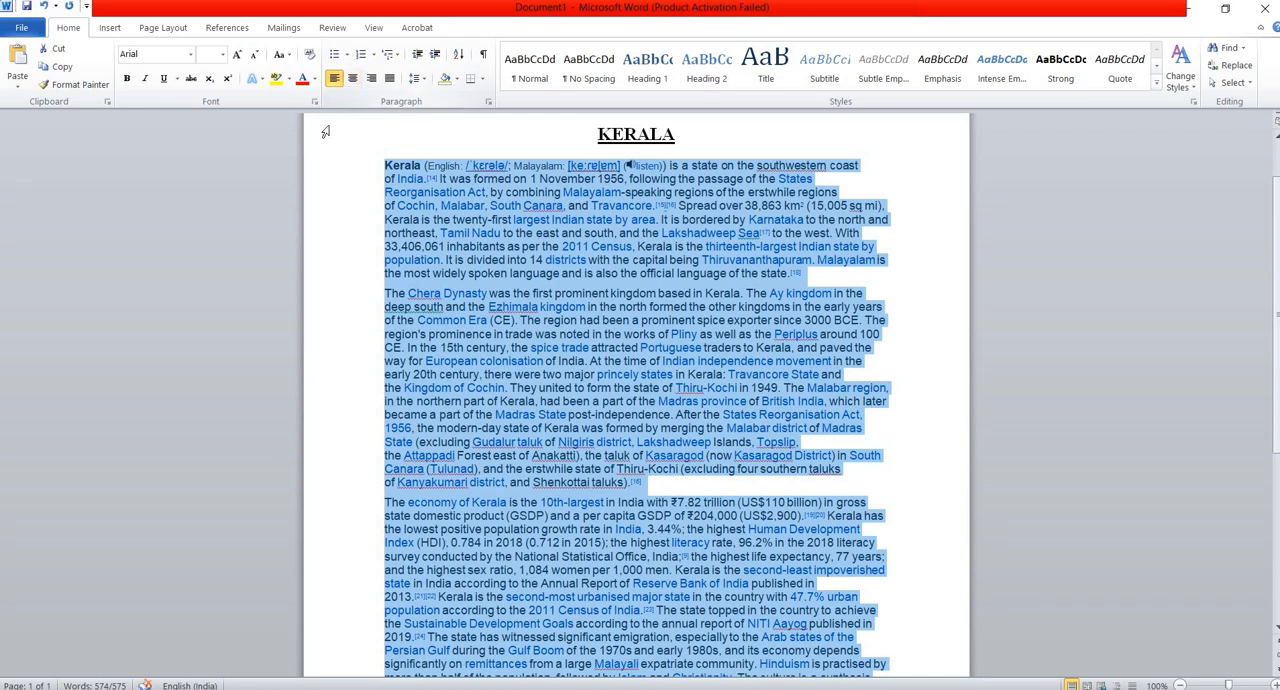
click(424, 79)
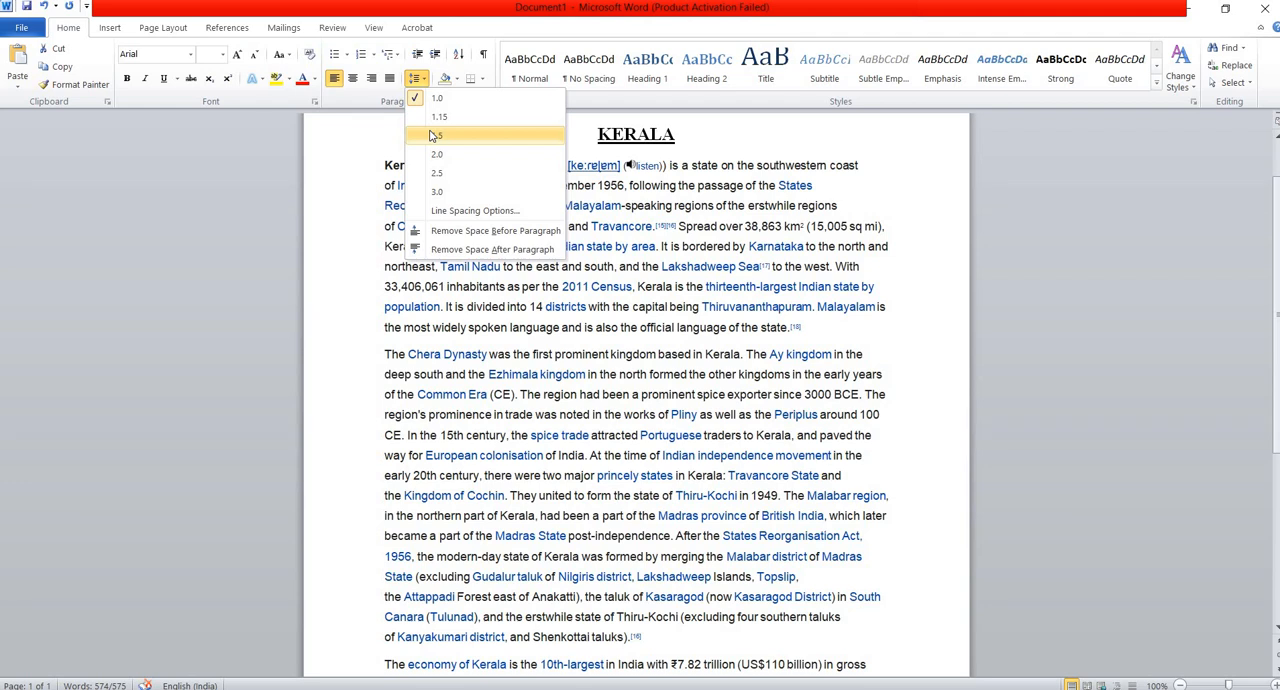
click(432, 136)
scroll(420, 400, down, 1)
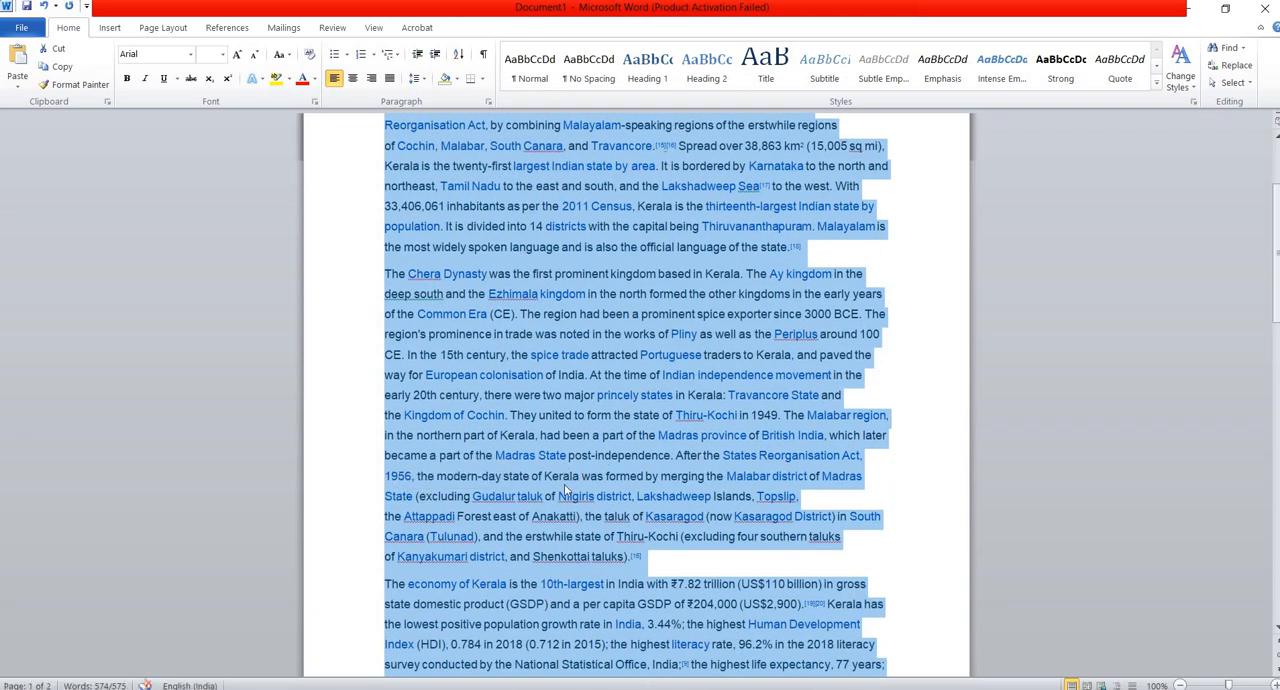
scroll(565, 498, down, 9)
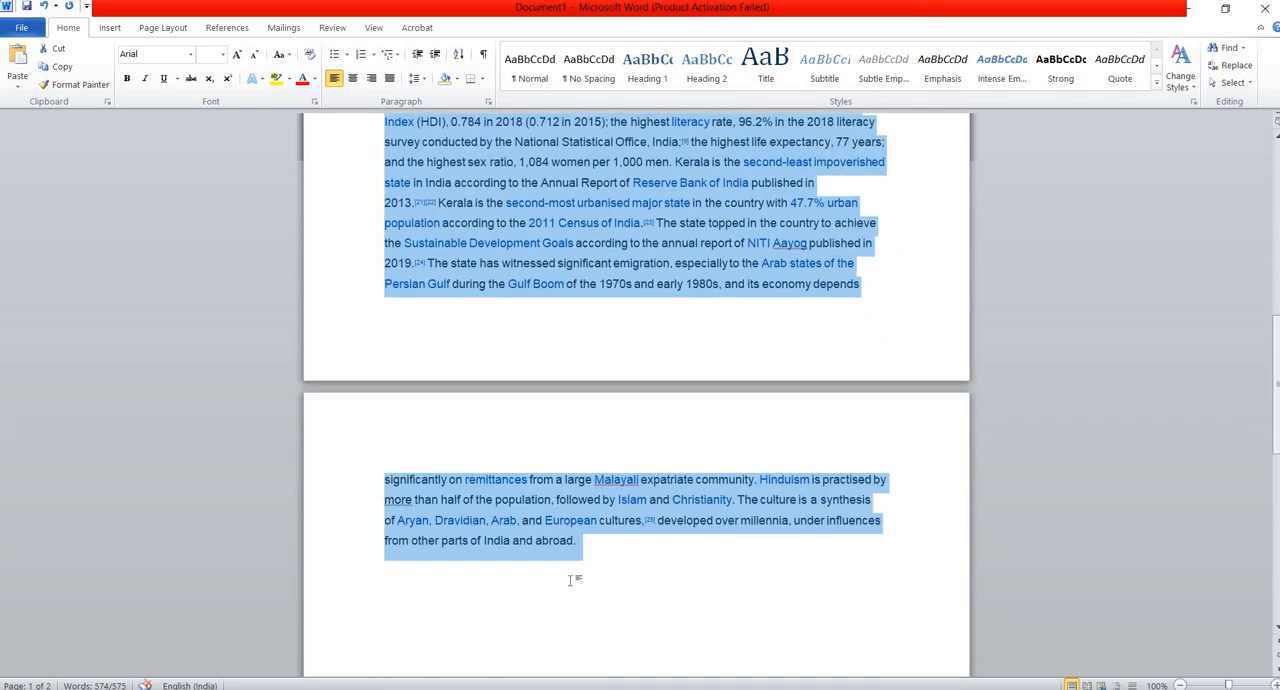
Try center alignment and right alignment on all the selected body paragraphs below the KERALA heading.
scroll(572, 564, up, 10)
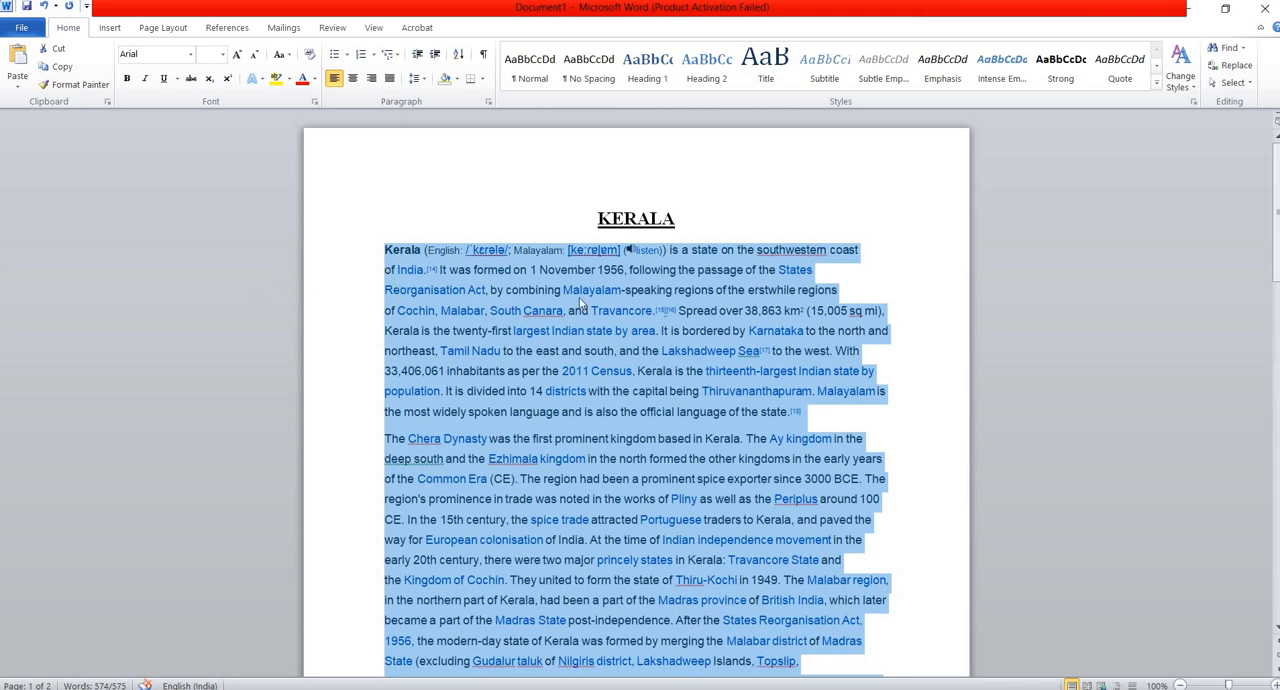
scroll(830, 623, down, 3)
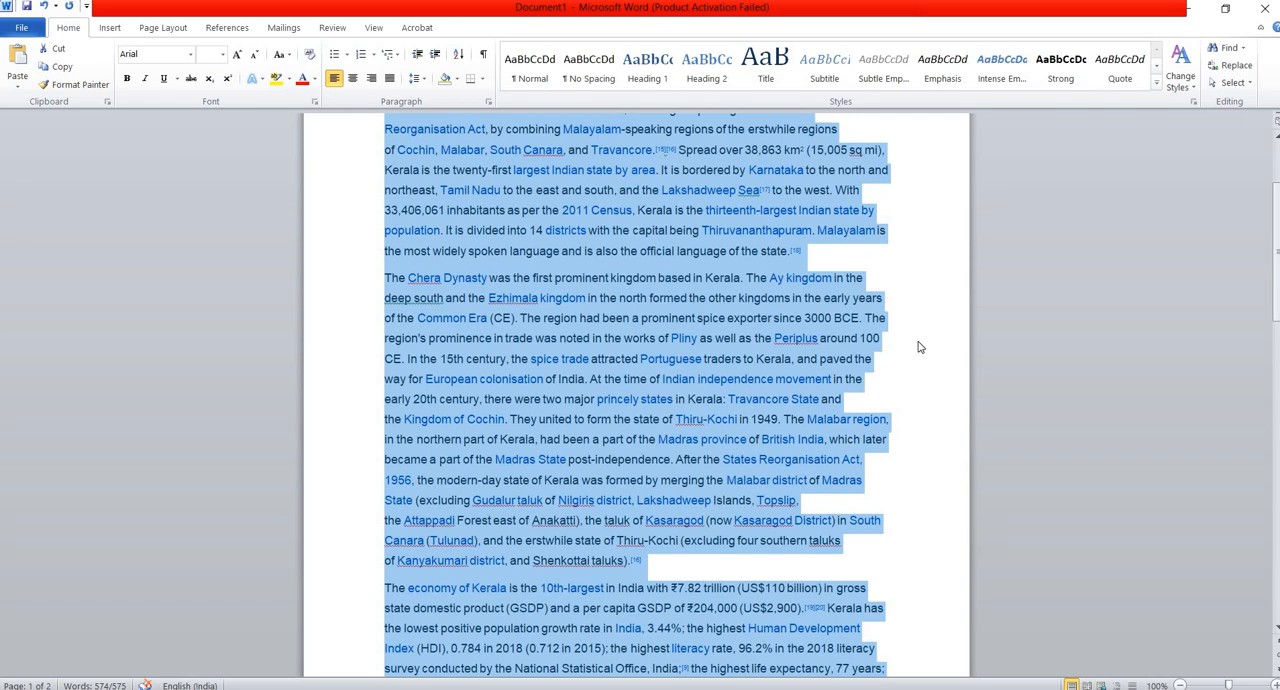
scroll(918, 347, up, 2)
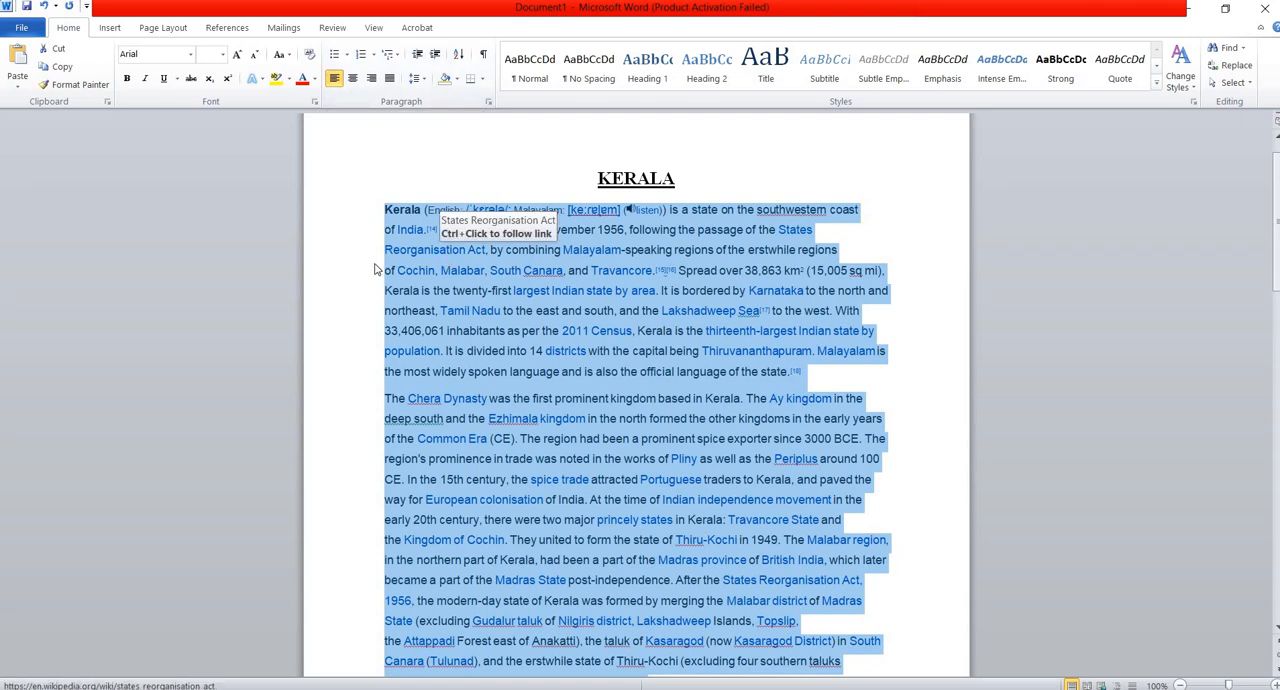
click(353, 80)
scroll(549, 316, down, 1)
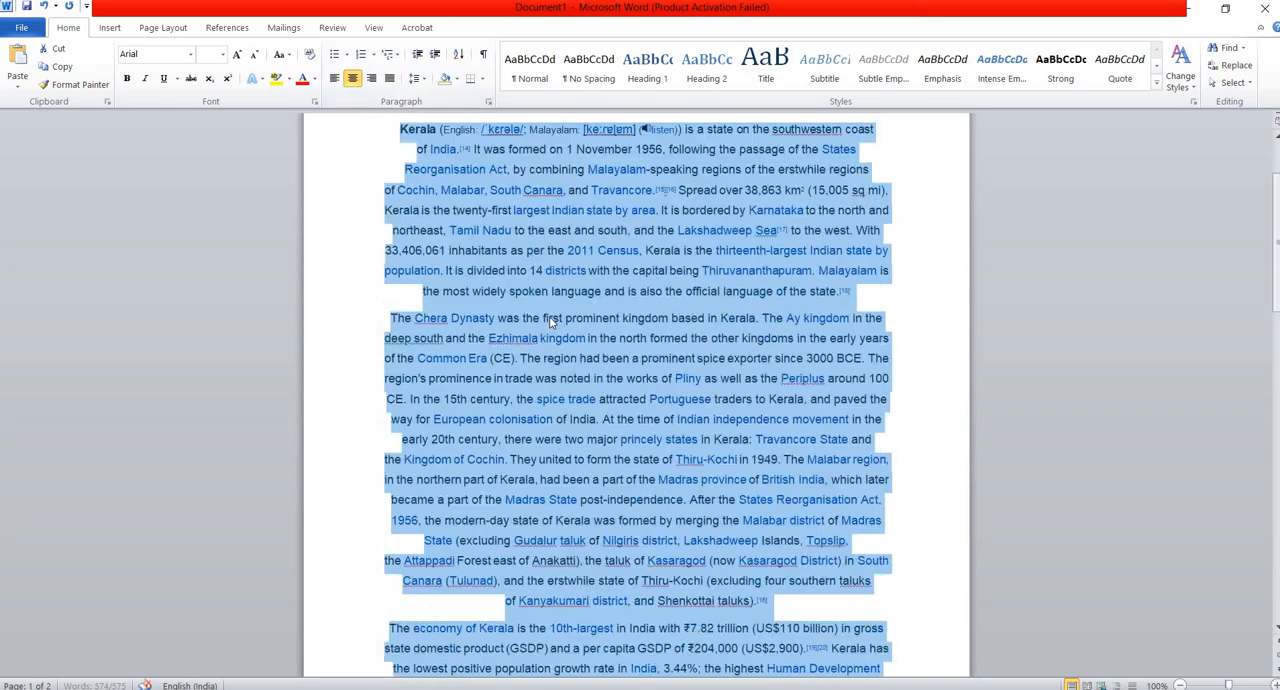
scroll(599, 513, down, 2)
scroll(599, 510, up, 3)
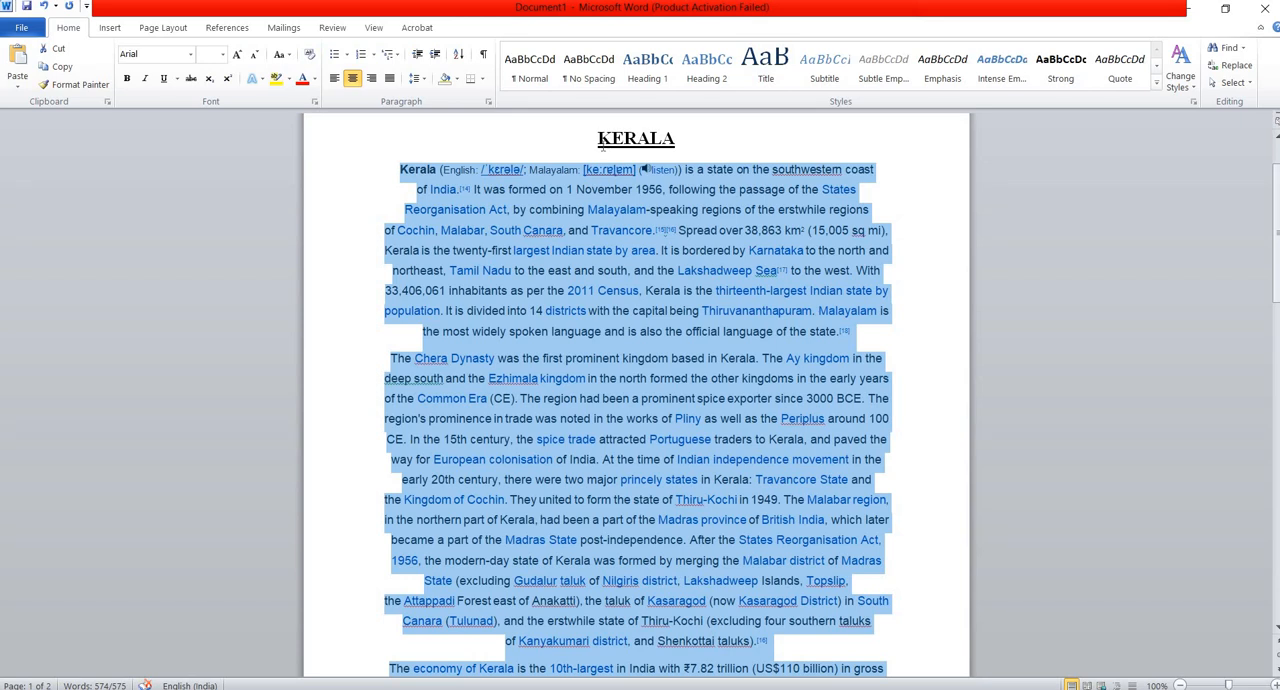
click(375, 82)
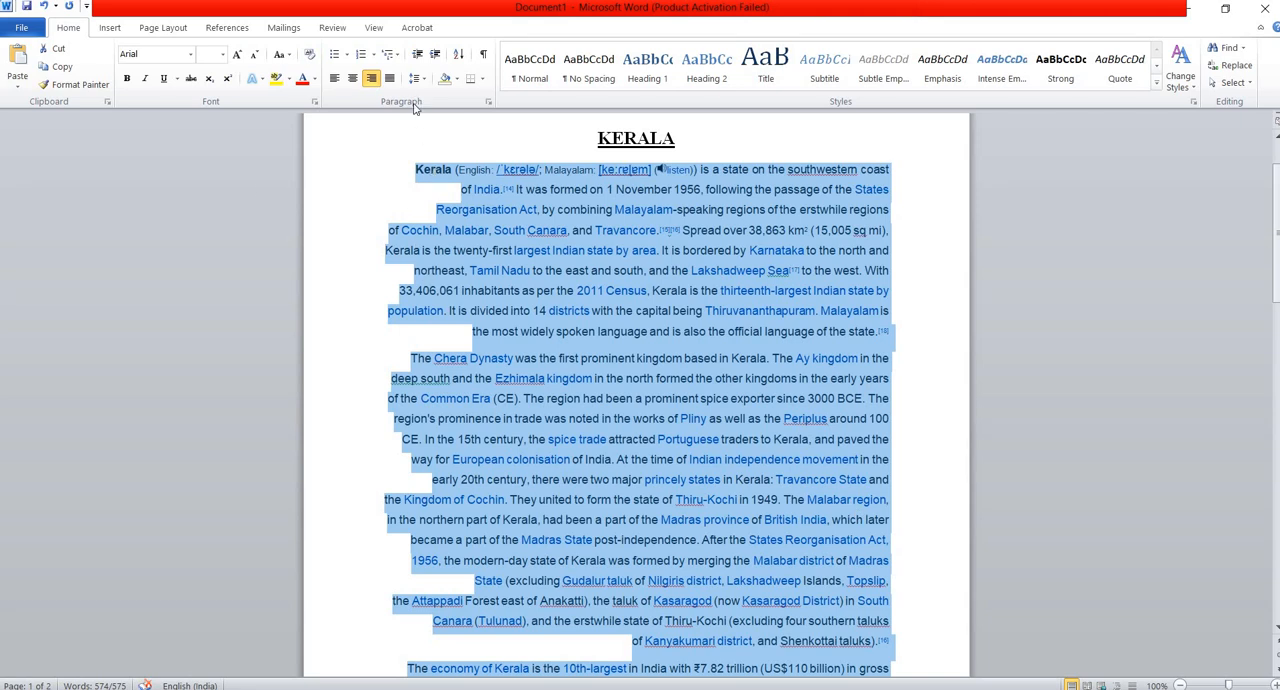
Justify all the body paragraphs below the KERALA heading and clear the text selection.
click(390, 80)
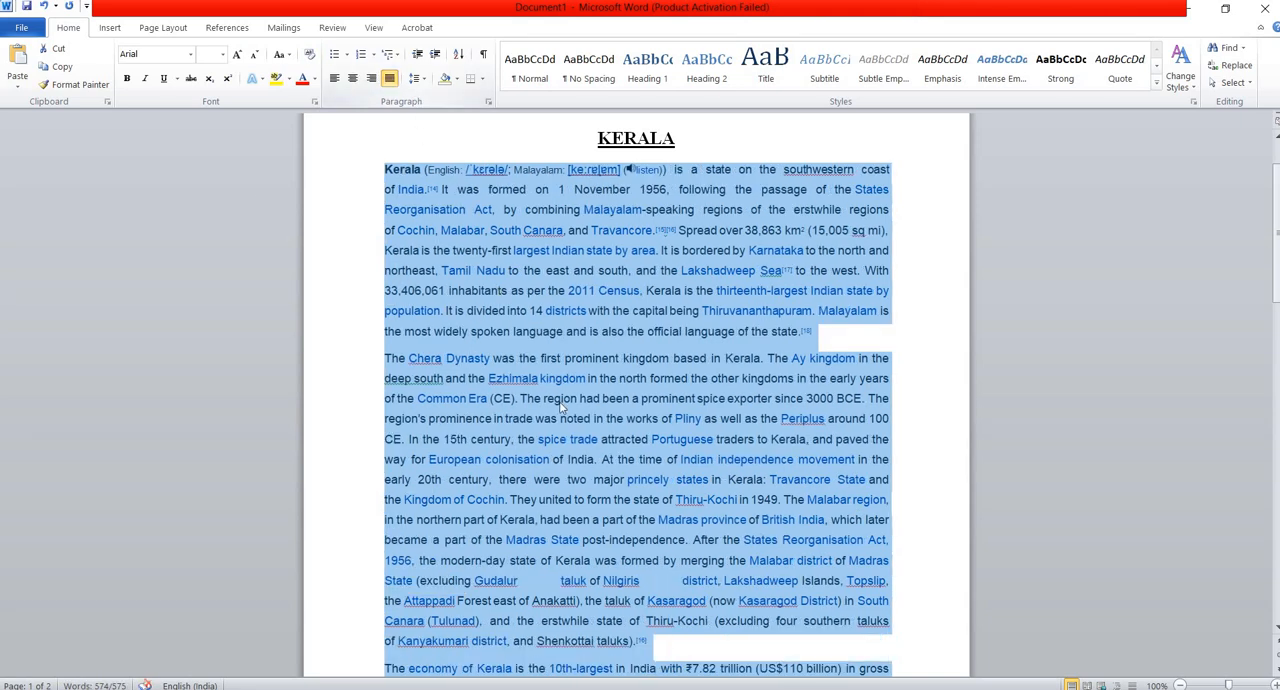
click(689, 420)
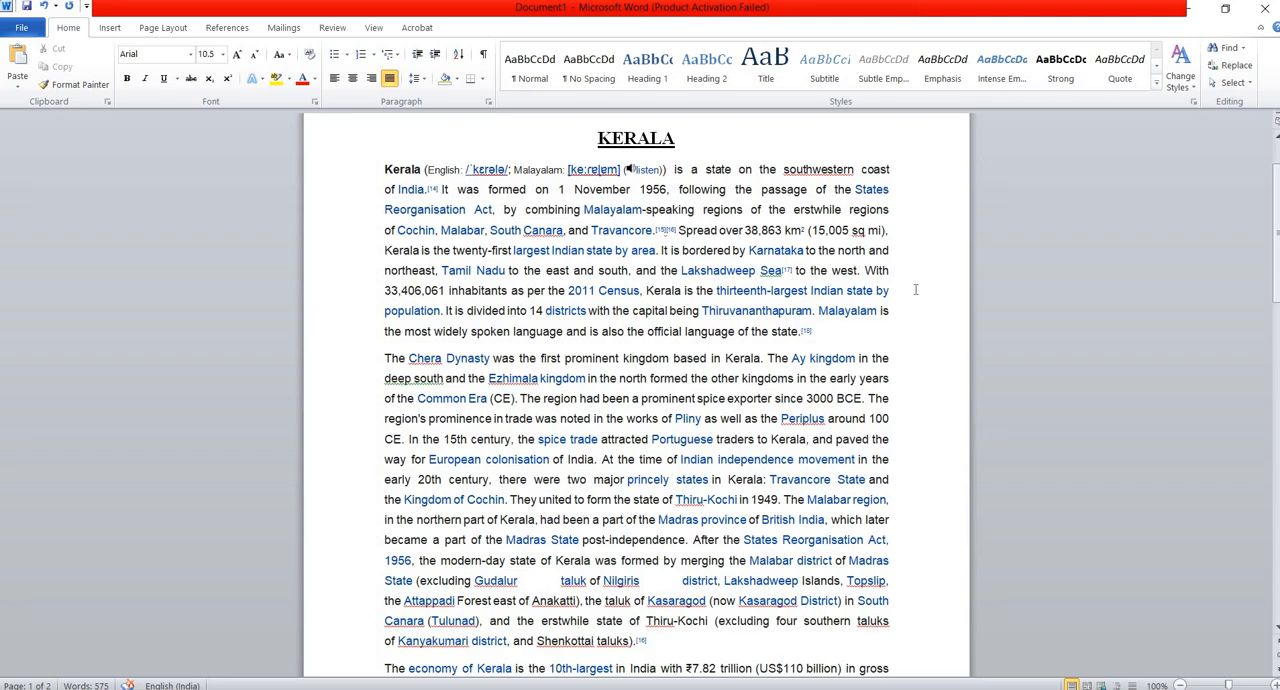
scroll(805, 355, down, 1)
scroll(805, 355, down, 7)
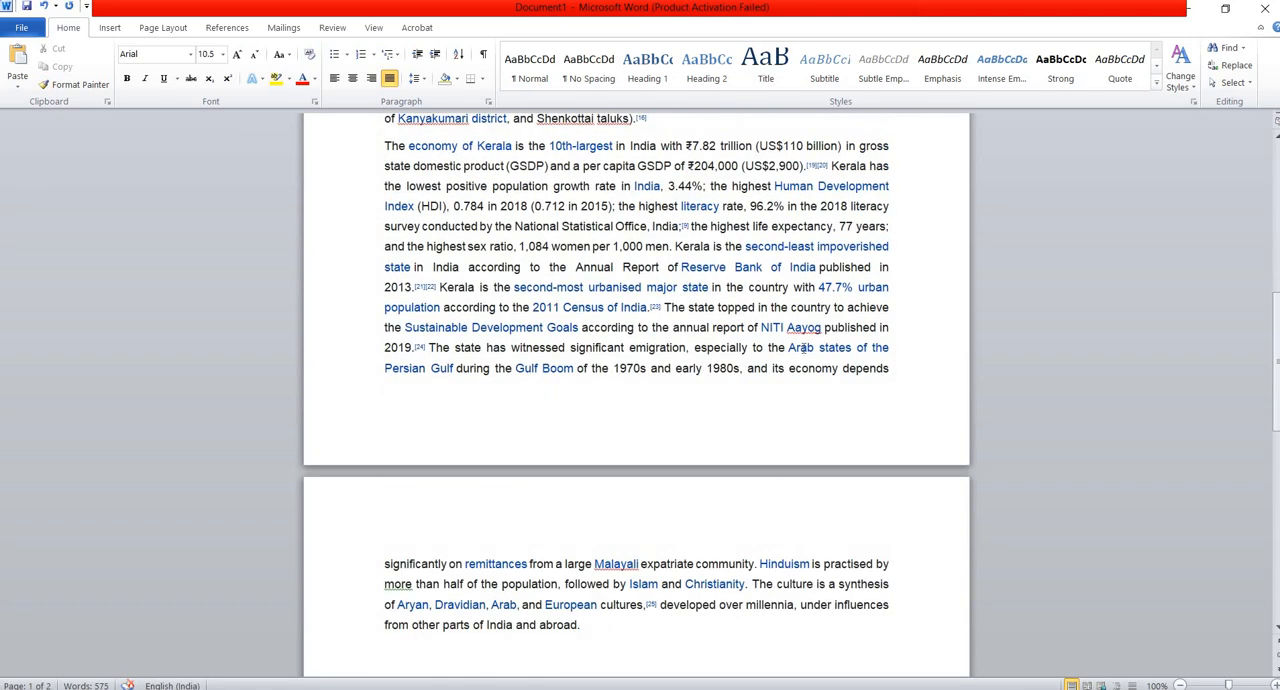
scroll(805, 347, up, 9)
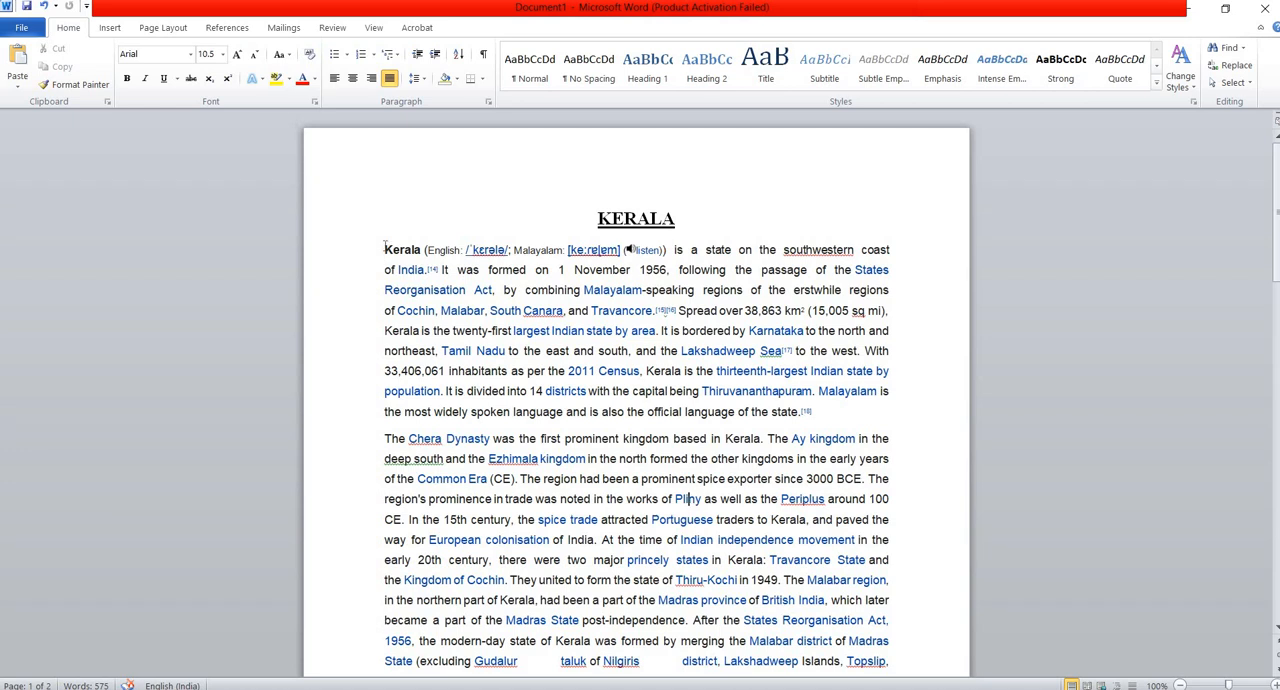
Set the font color of all the body paragraphs below the KERALA heading to Automatic.
drag(384, 250, 585, 512)
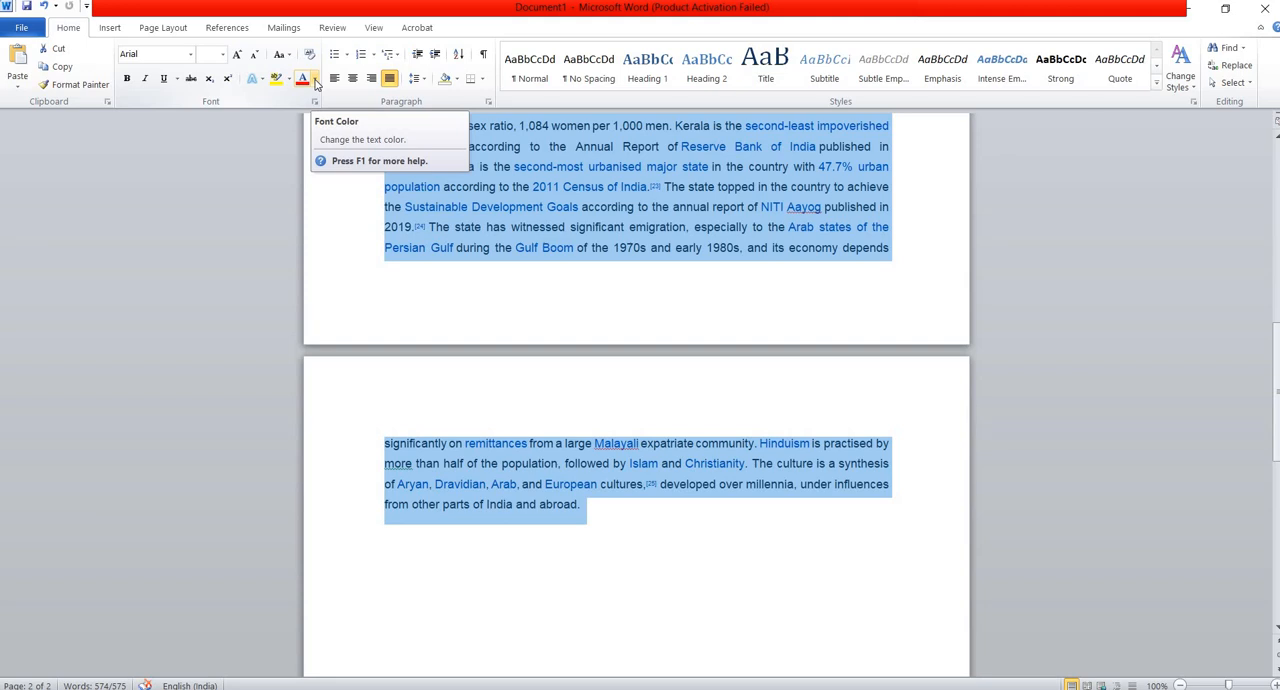
click(314, 80)
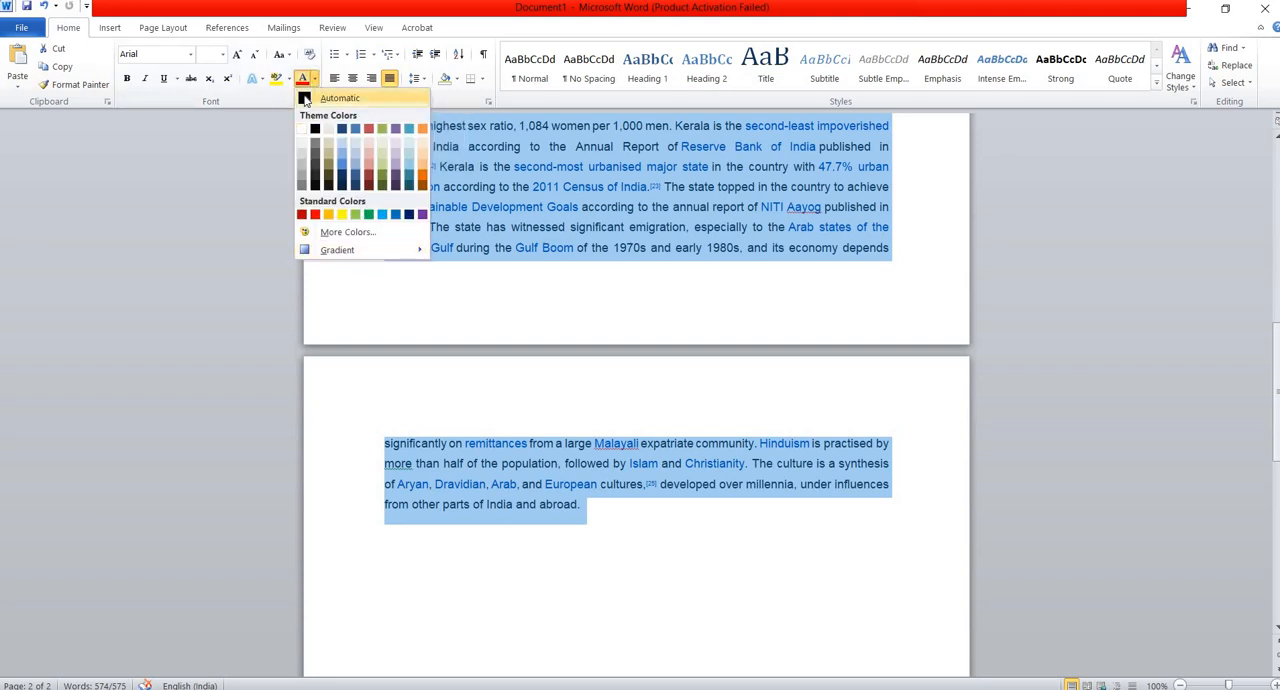
click(305, 98)
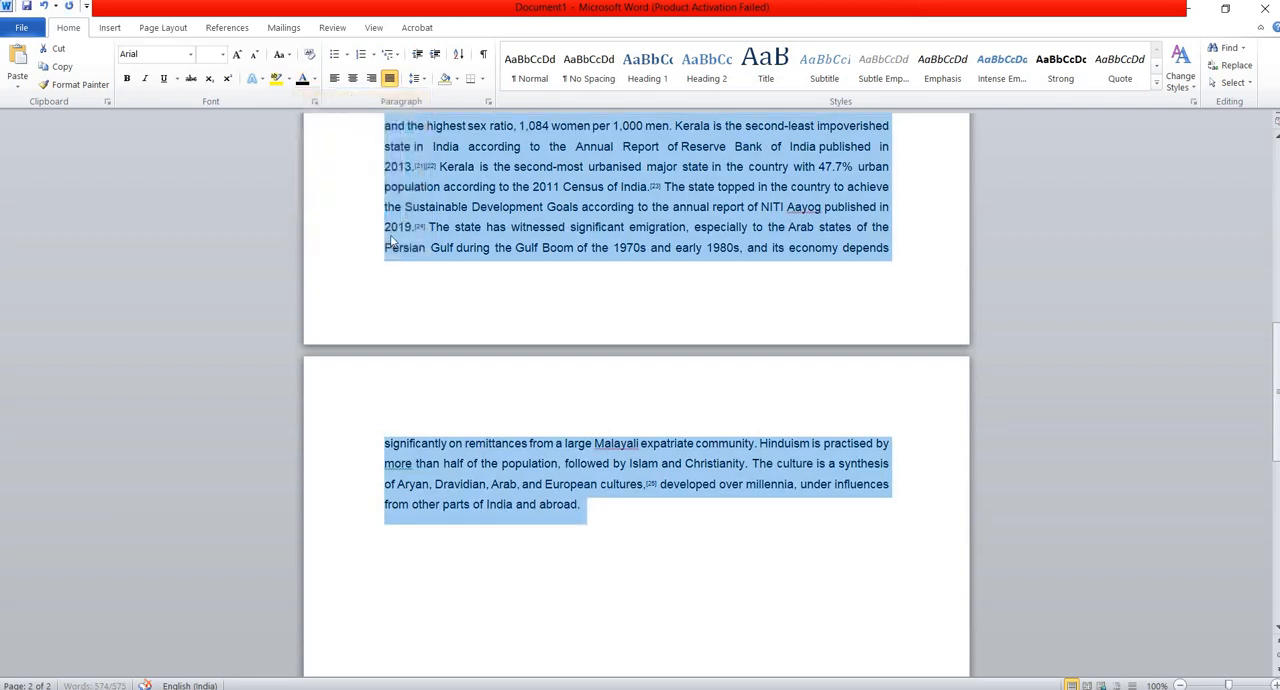
Change the font of all the body paragraphs to Times New Roman and clear the text selection.
scroll(404, 260, up, 8)
scroll(584, 276, up, 3)
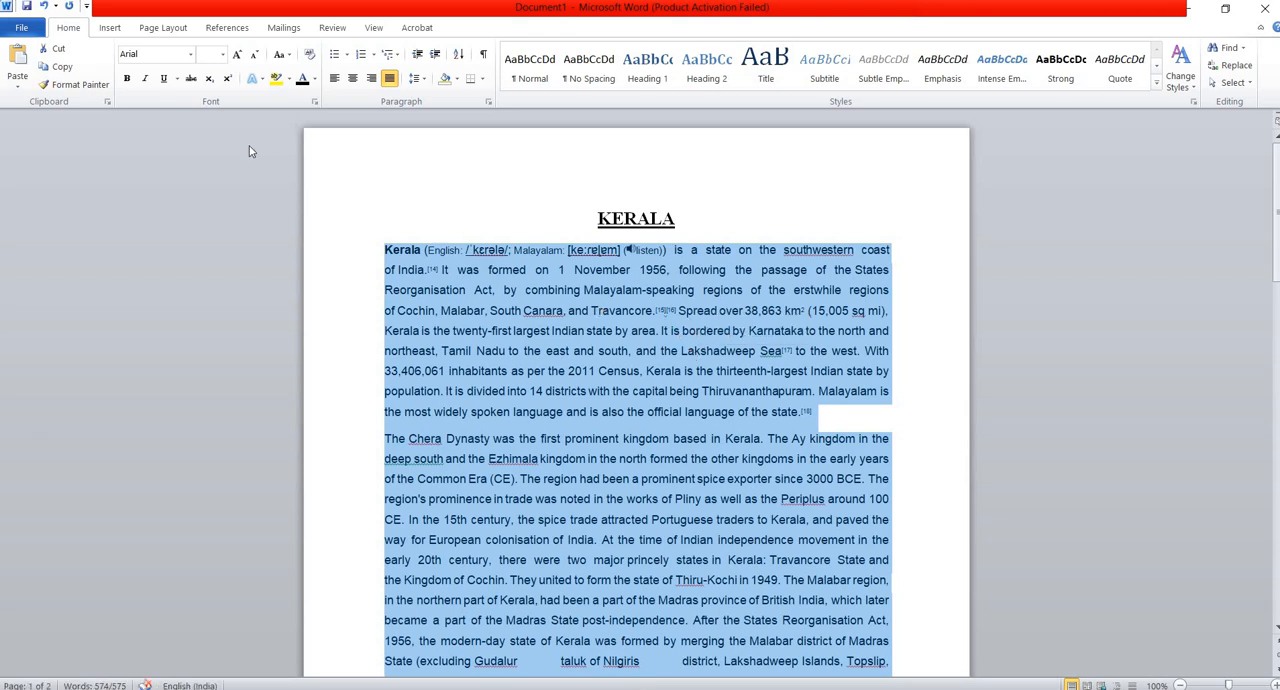
click(190, 54)
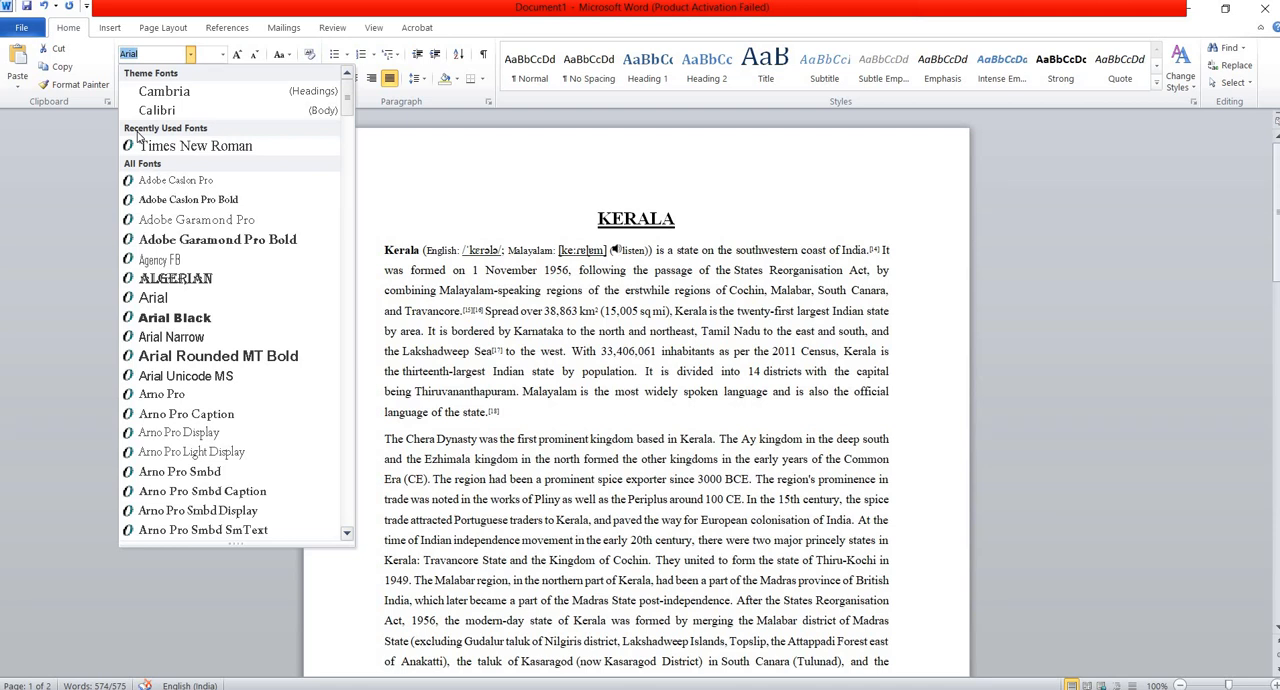
click(206, 148)
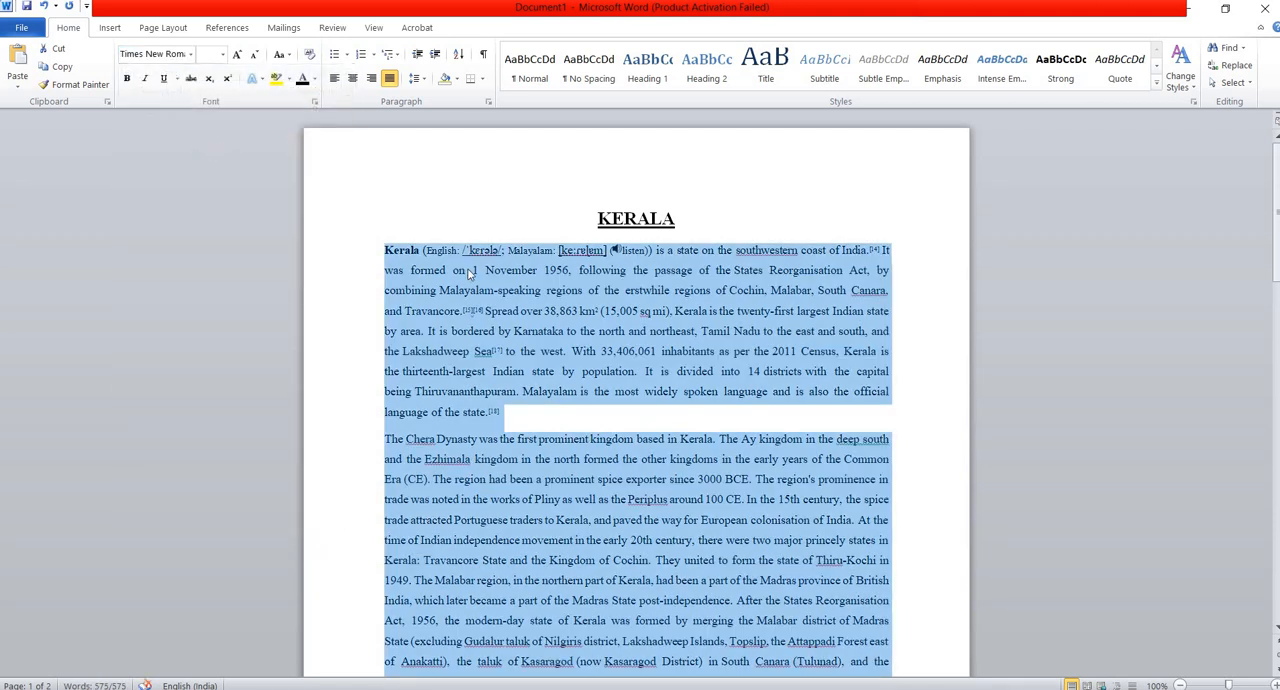
scroll(650, 304, down, 3)
click(657, 304)
scroll(594, 352, up, 3)
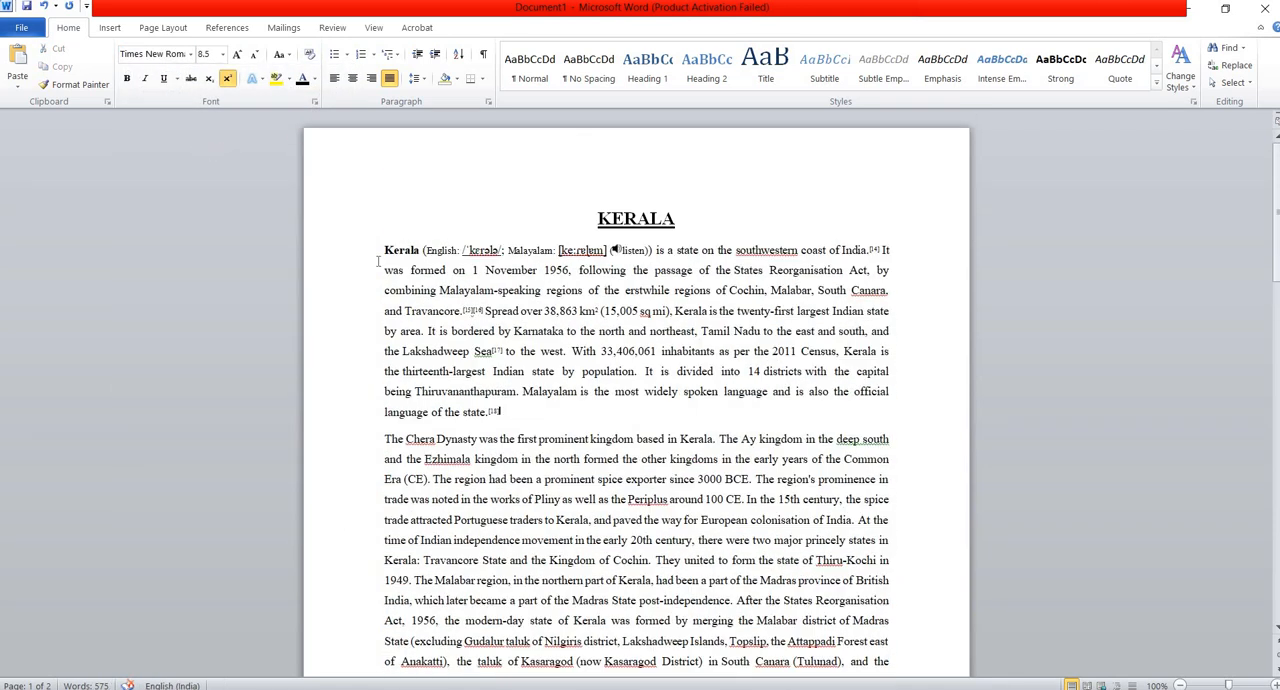
scroll(622, 275, down, 1)
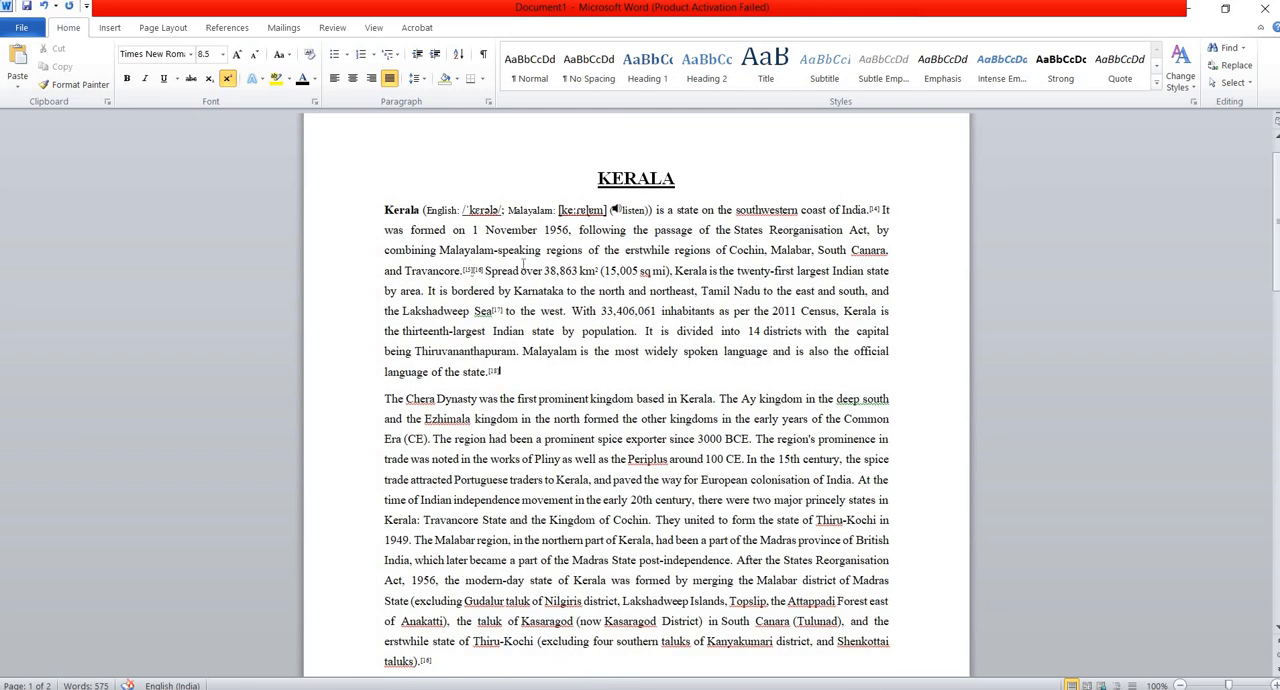
scroll(419, 340, down, 6)
scroll(419, 340, down, 4)
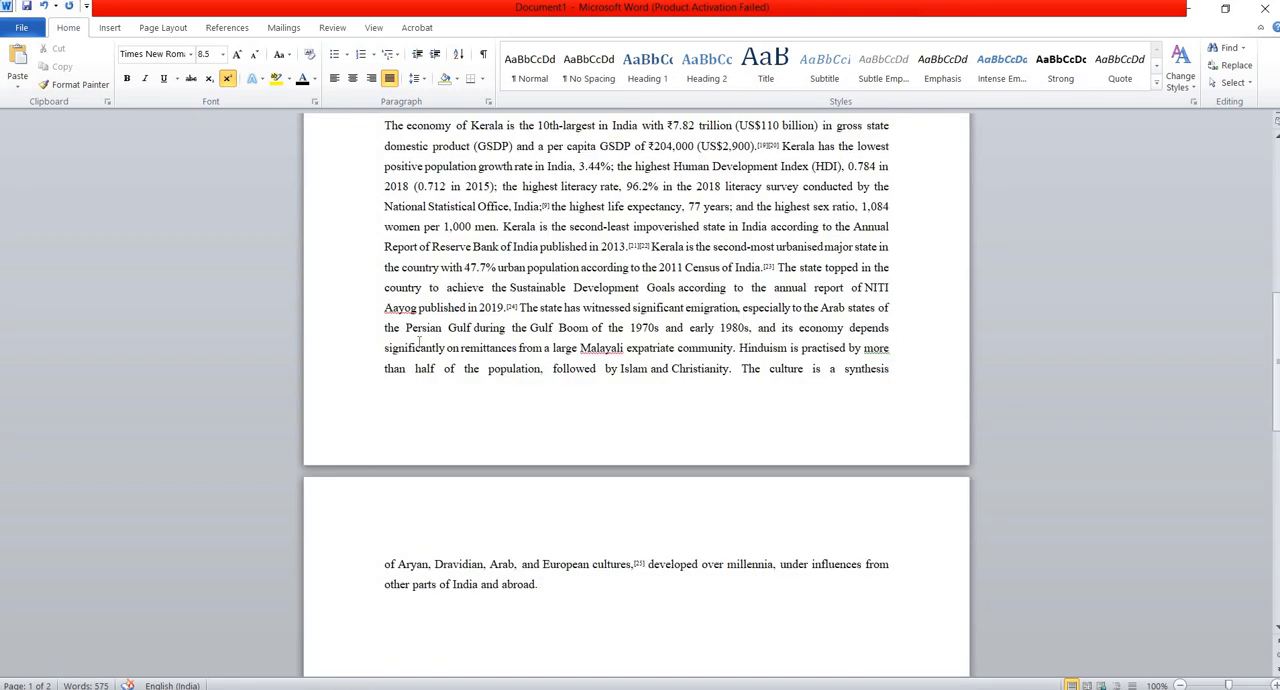
scroll(370, 212, up, 10)
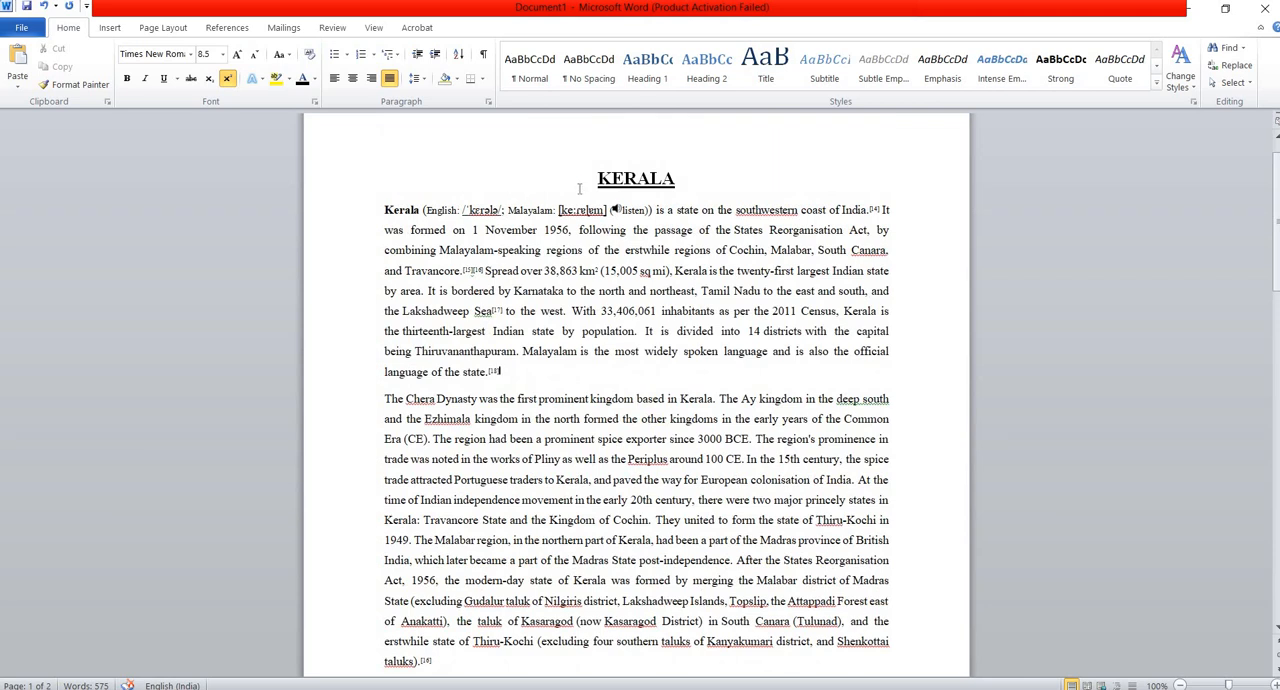
Set the font size of all the body paragraphs below the KERALA heading to 12 and clear the selection.
drag(595, 177, 688, 178)
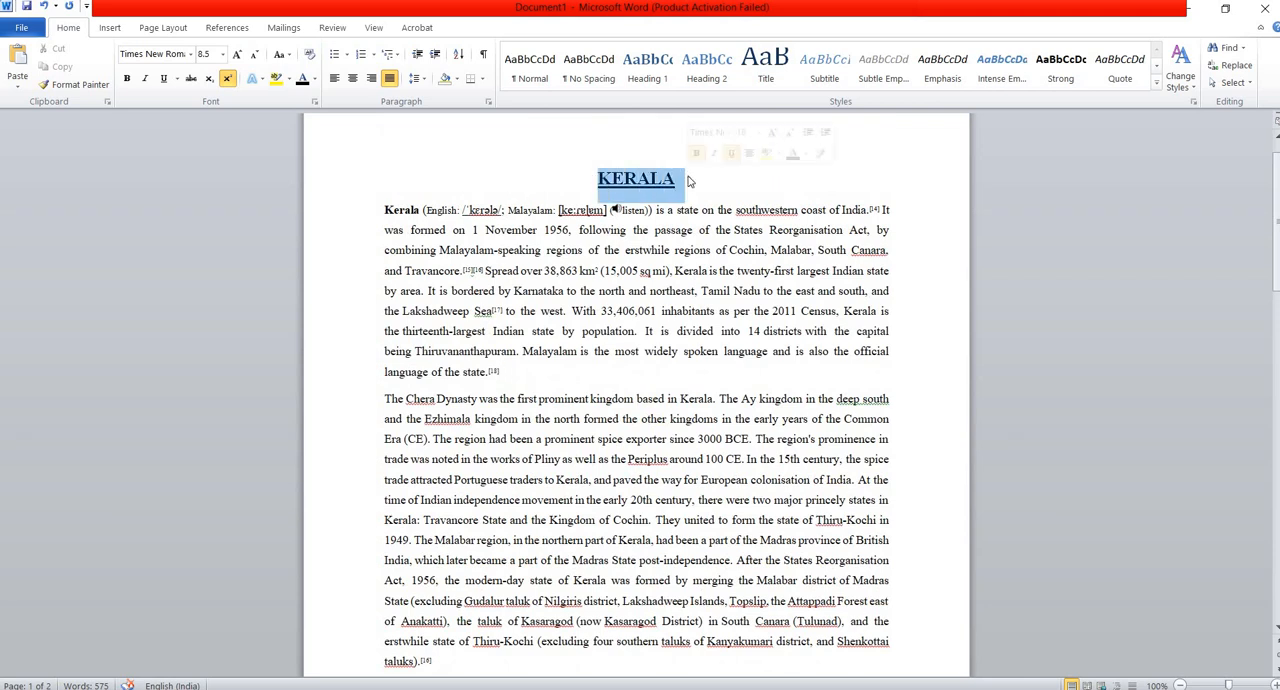
drag(385, 210, 549, 514)
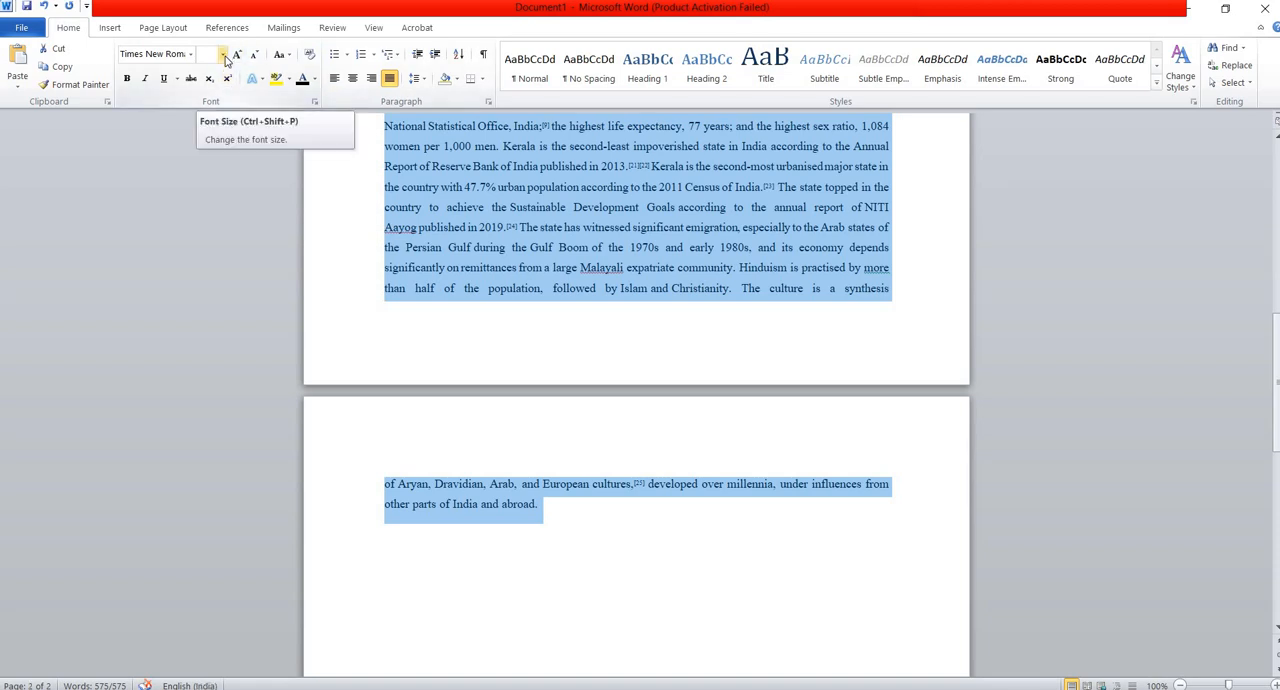
click(224, 54)
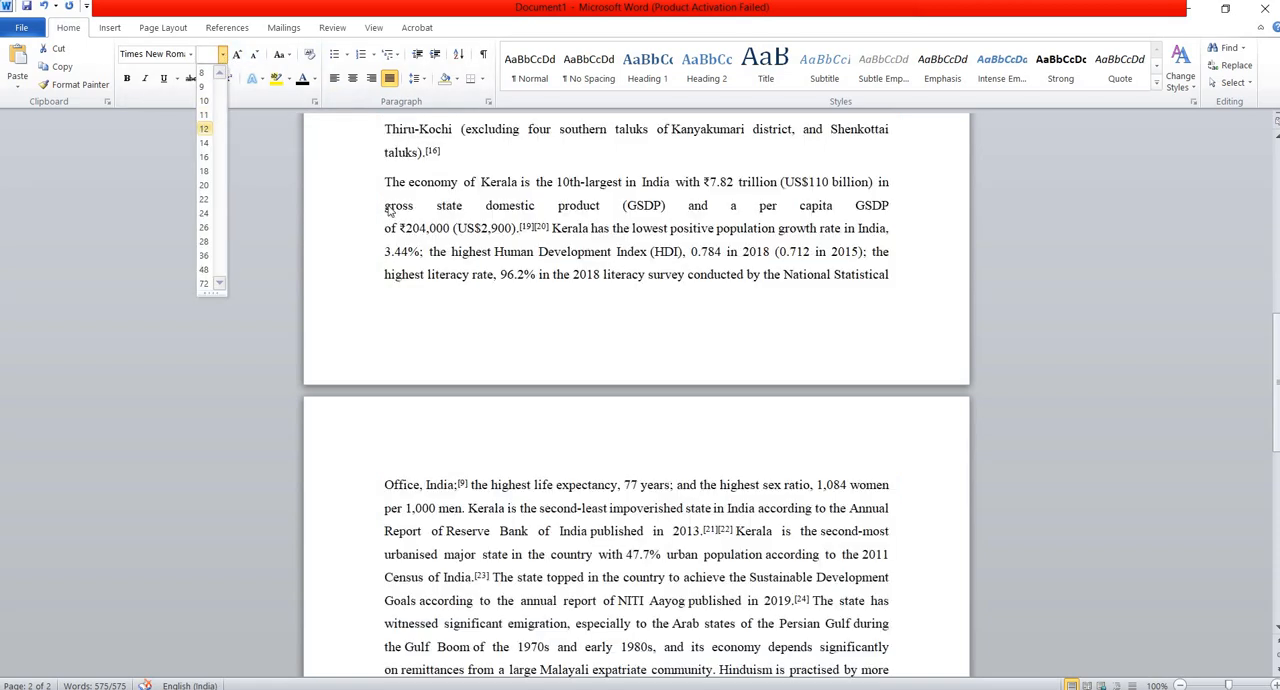
click(204, 129)
scroll(690, 312, up, 8)
scroll(760, 280, up, 3)
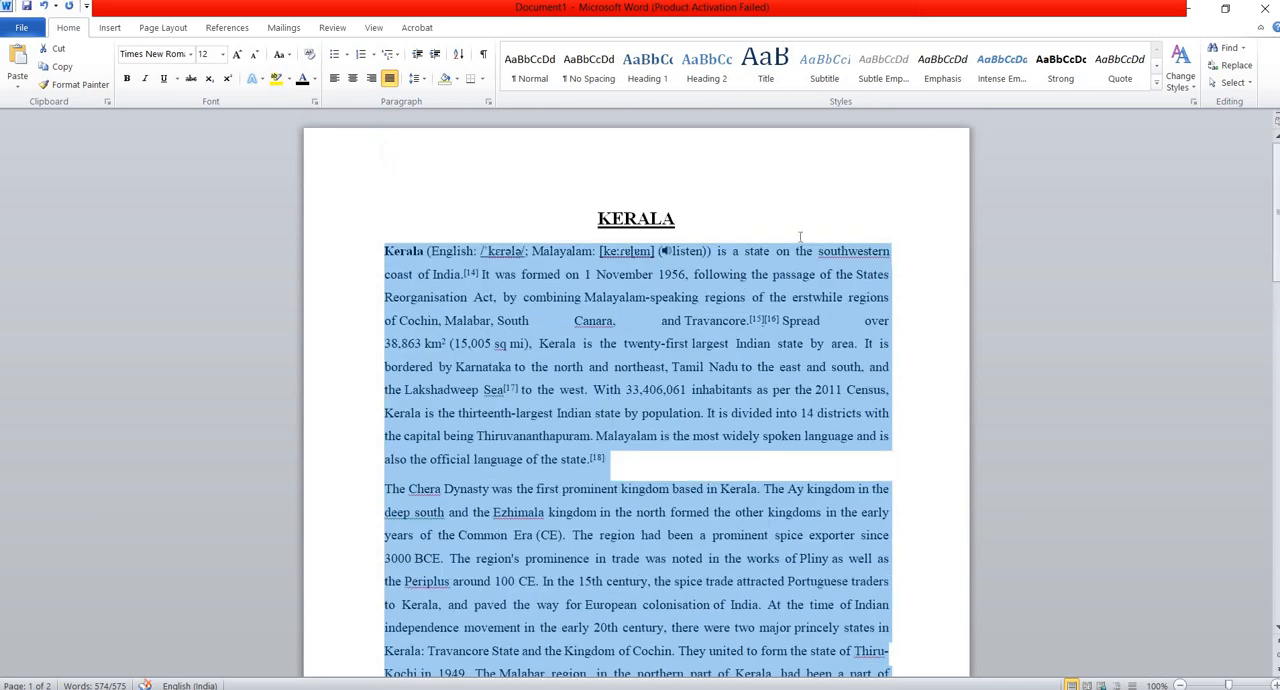
click(802, 229)
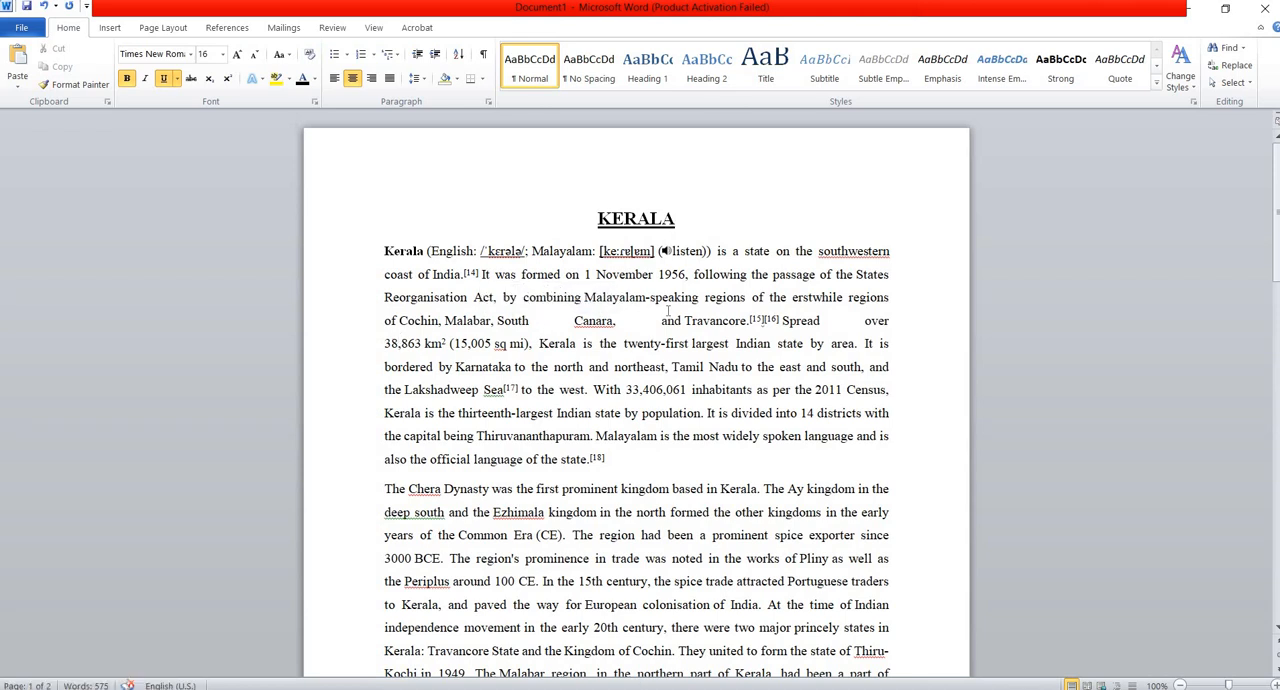
Delete the citation markers [15][16] after "Travancore." in the first body paragraph.
click(781, 321)
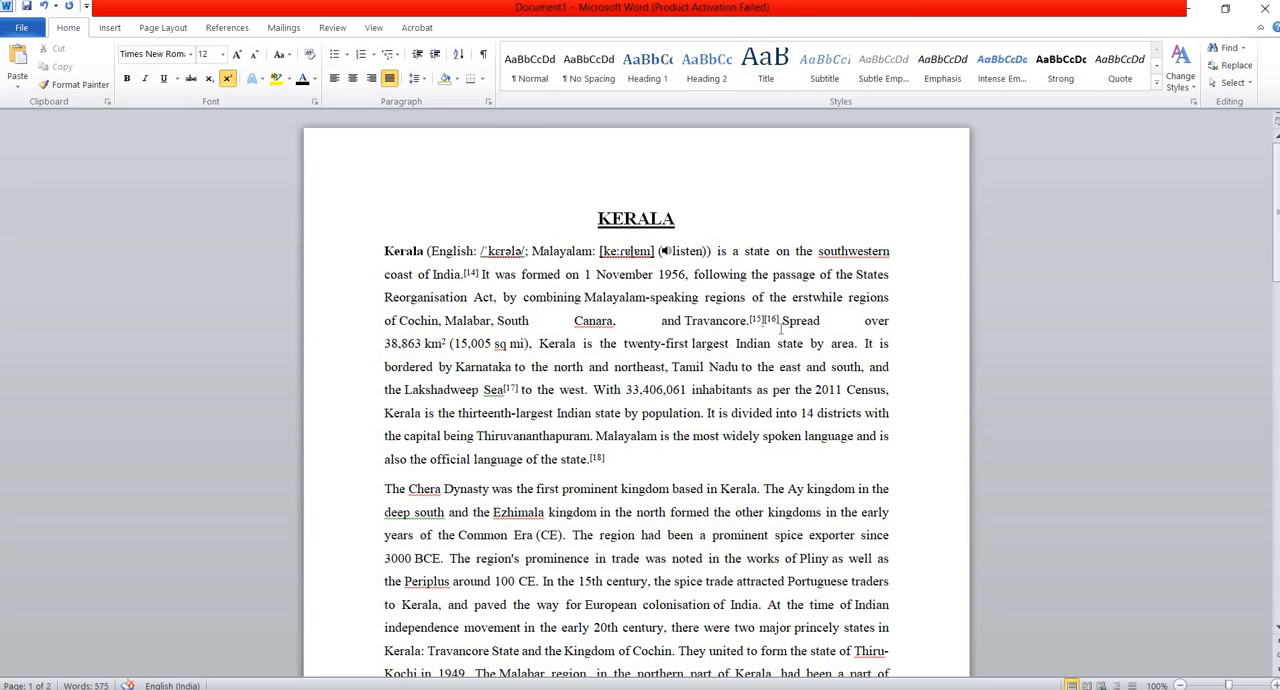
key(BackSpace)
key(BackSpace)
key(BackSpace)
key(BackSpace)
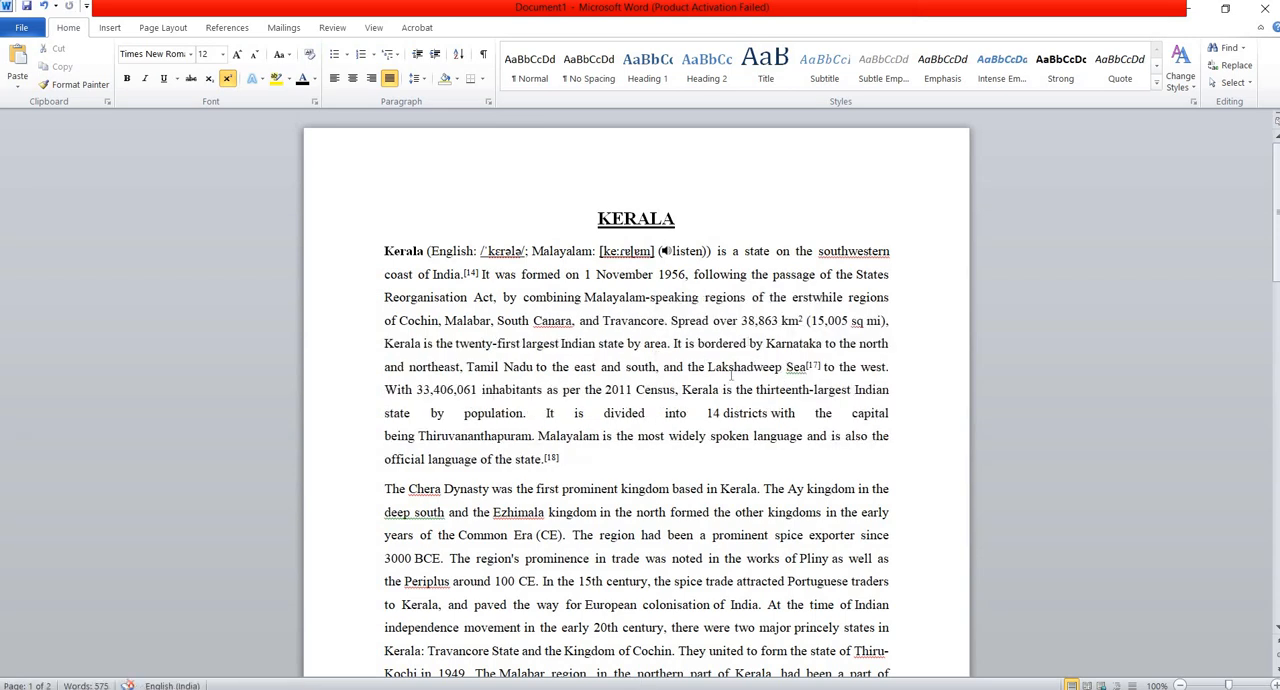
click(670, 322)
Insert extra spaces before "with the capital", "Malayalam is the most" and "Thiruvananthapuram" in the first body paragraph.
click(772, 413)
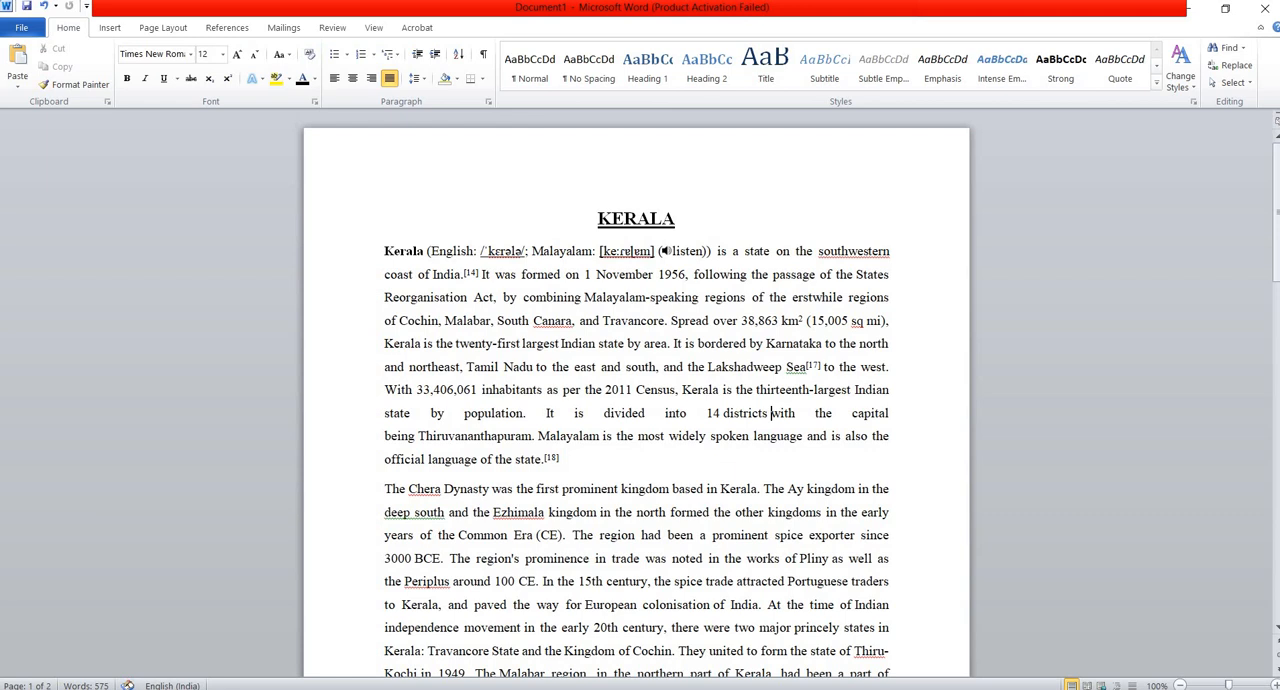
click(542, 436)
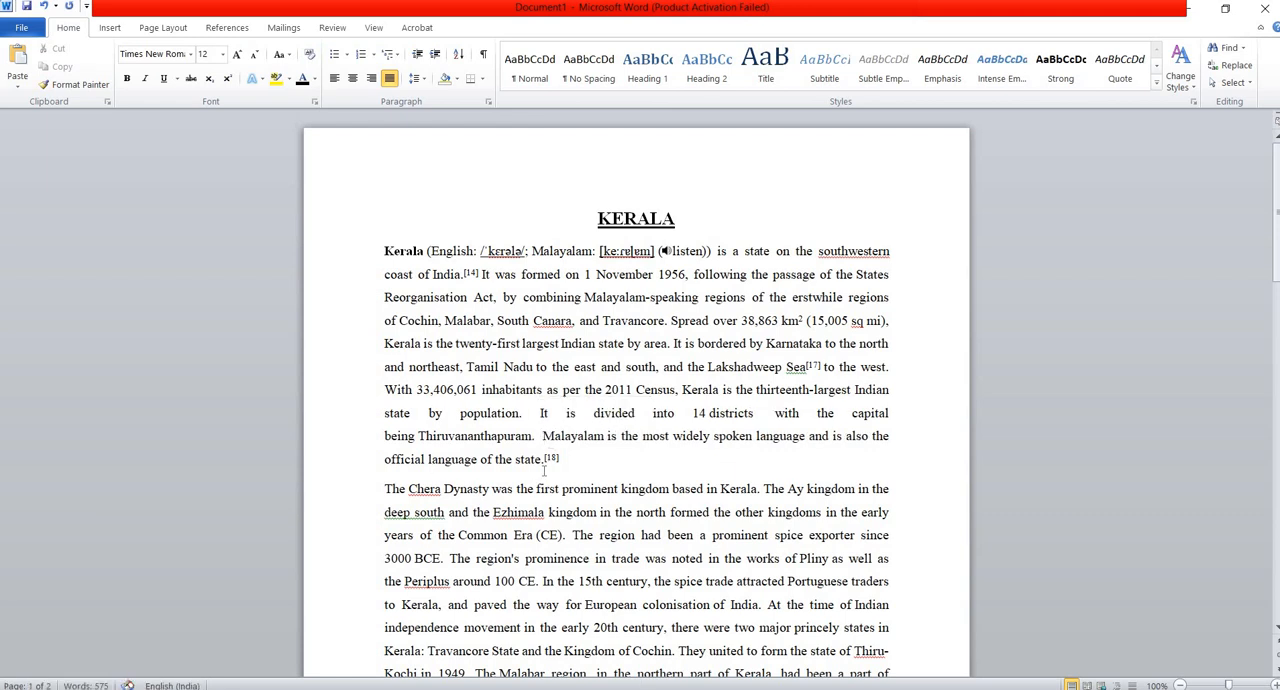
click(419, 438)
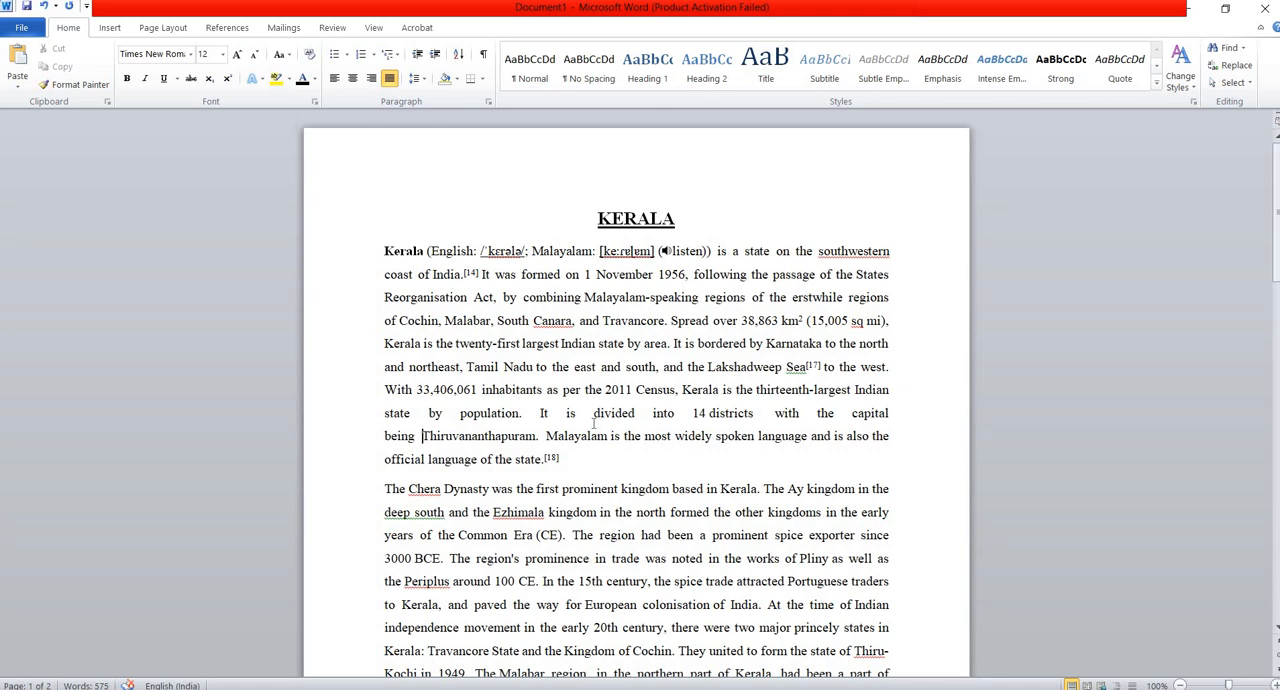
scroll(593, 424, down, 3)
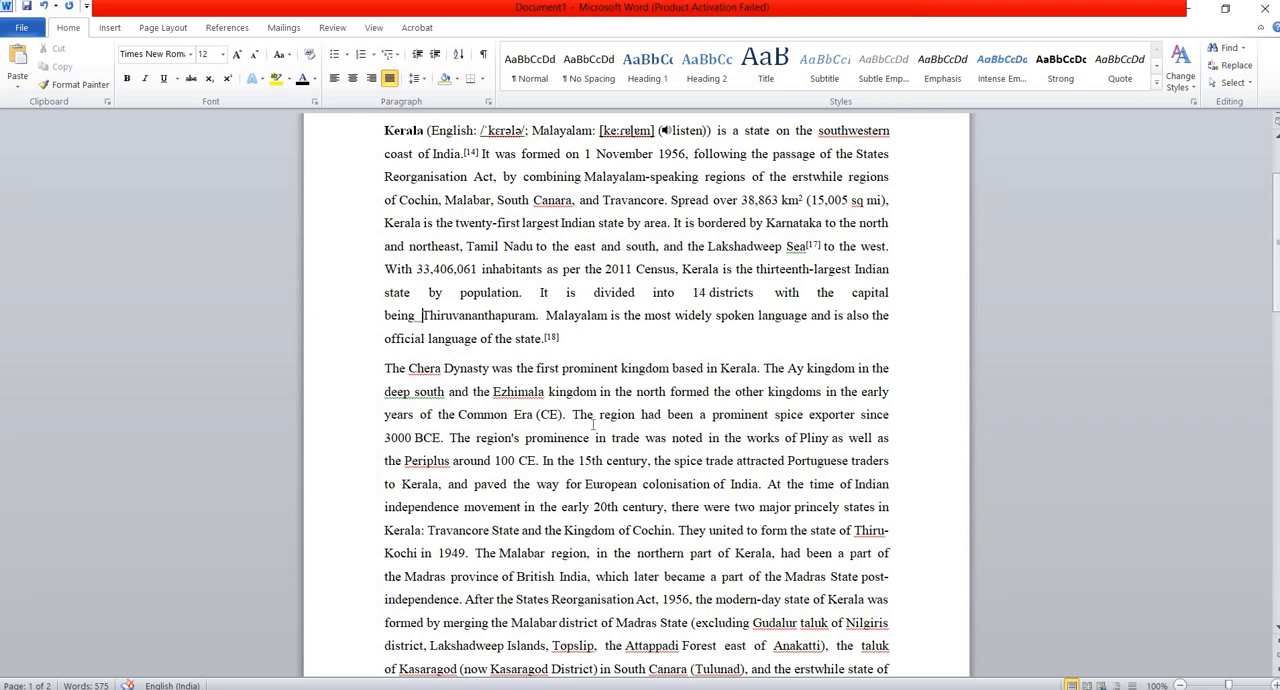
scroll(593, 425, down, 5)
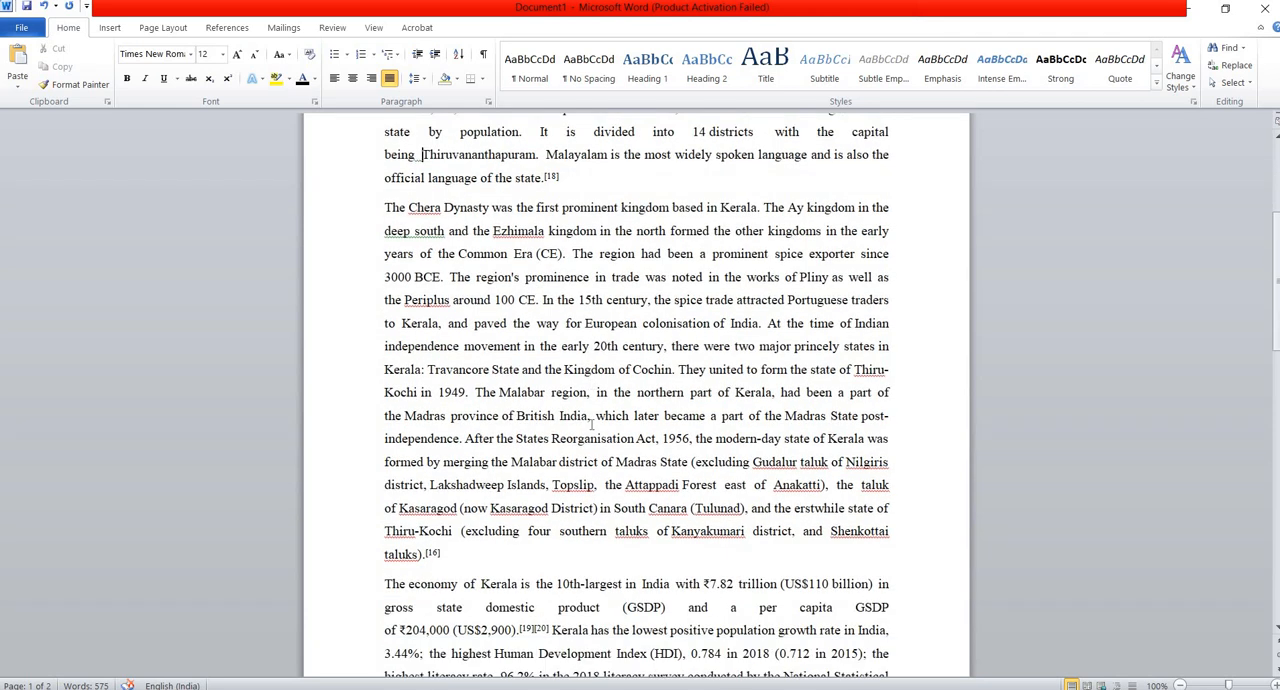
scroll(589, 424, down, 4)
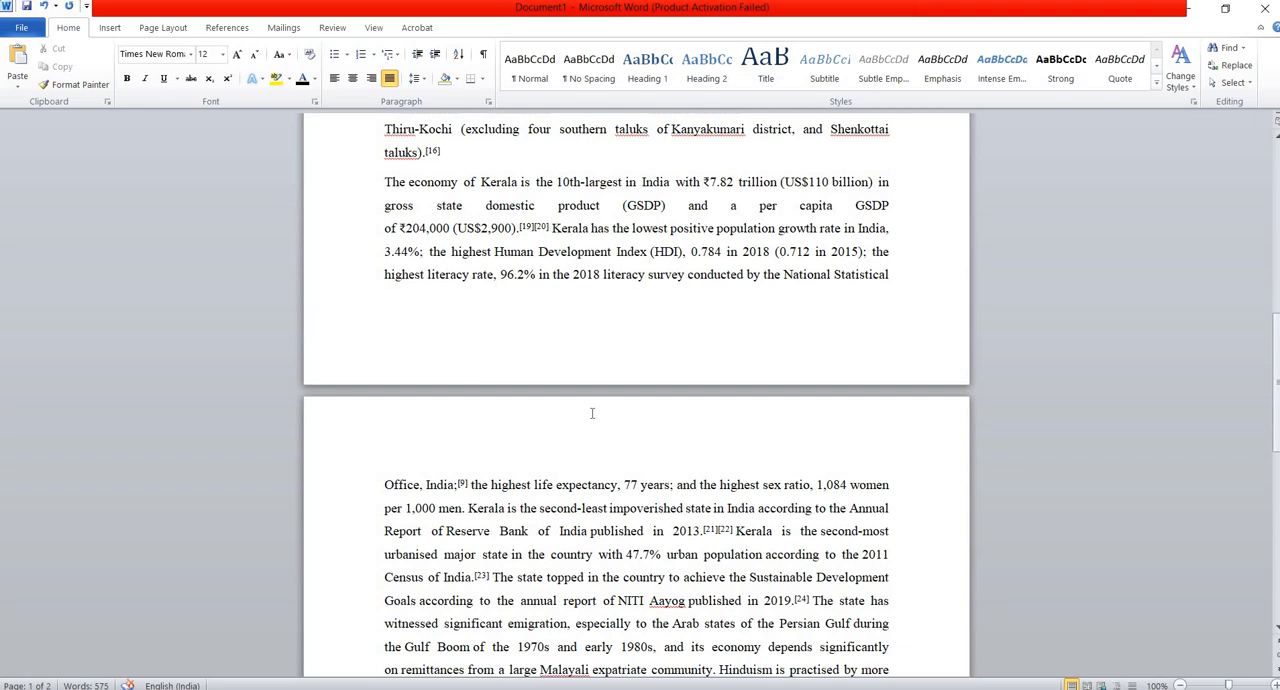
scroll(591, 413, up, 12)
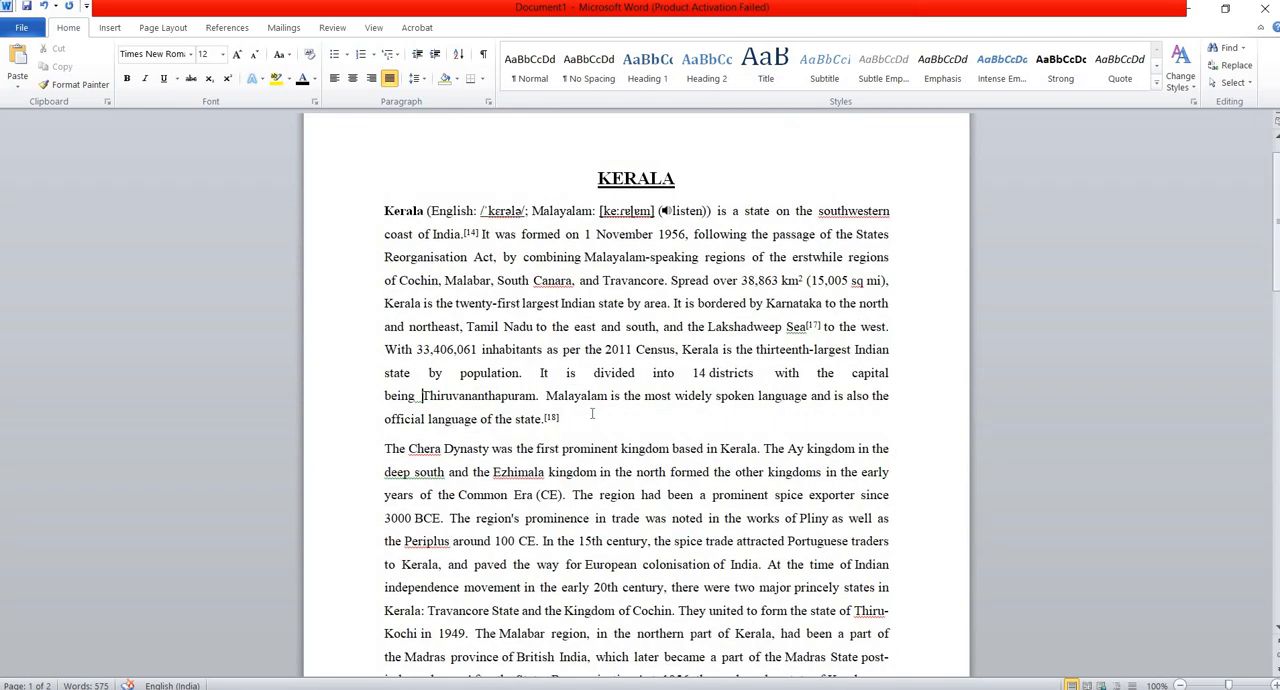